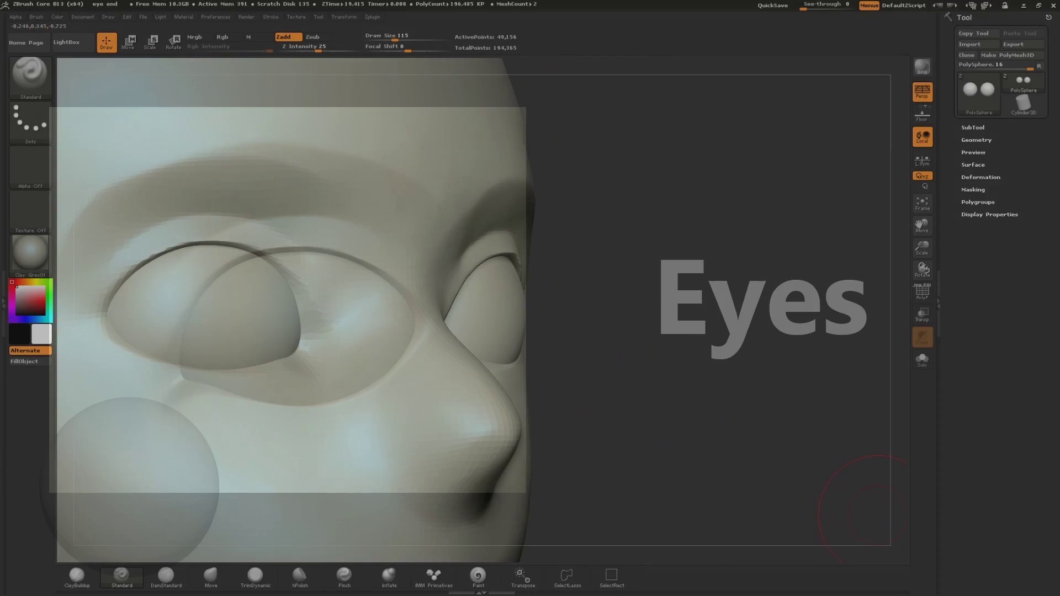
pyautogui.moveTo(883, 491); pyautogui.dragTo(663, 486)
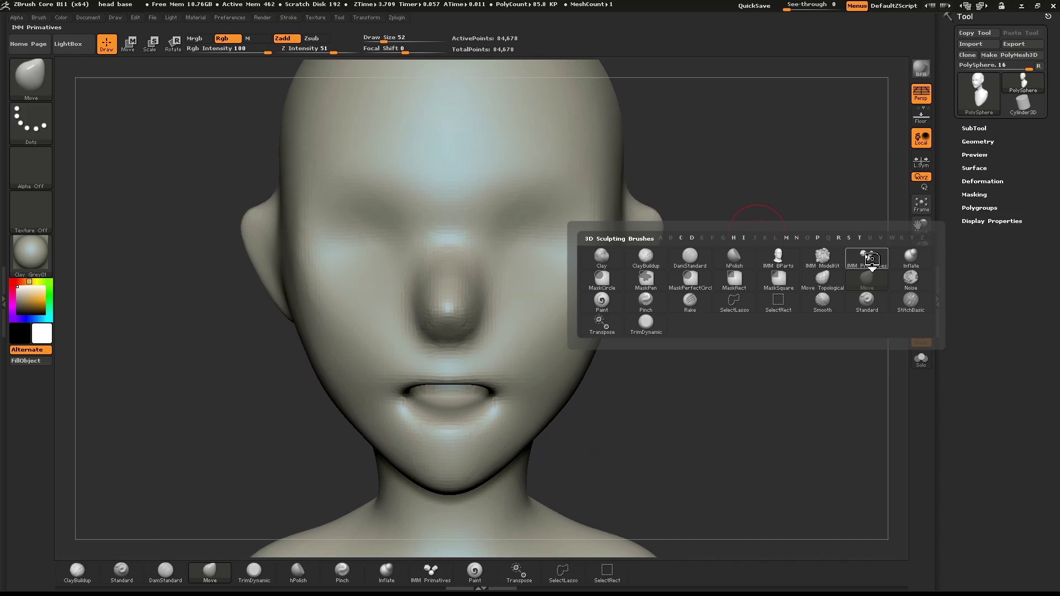
# Insert a mirrored pair of primitive spheres over the eye sockets using the IMM Primitives Sphere at draw size 106.
pyautogui.click(867, 258)
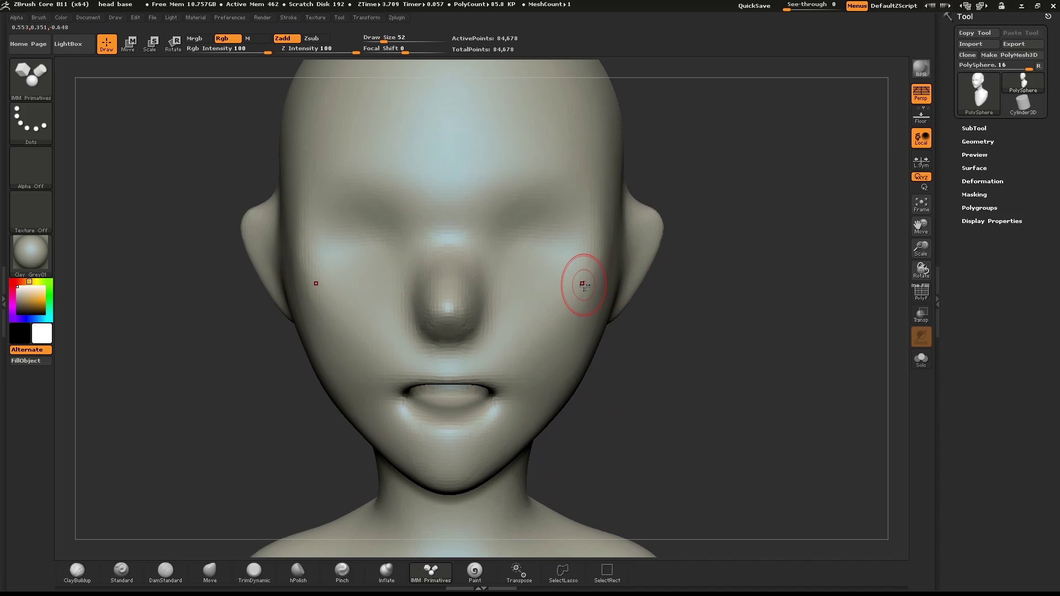
pyautogui.press('m')
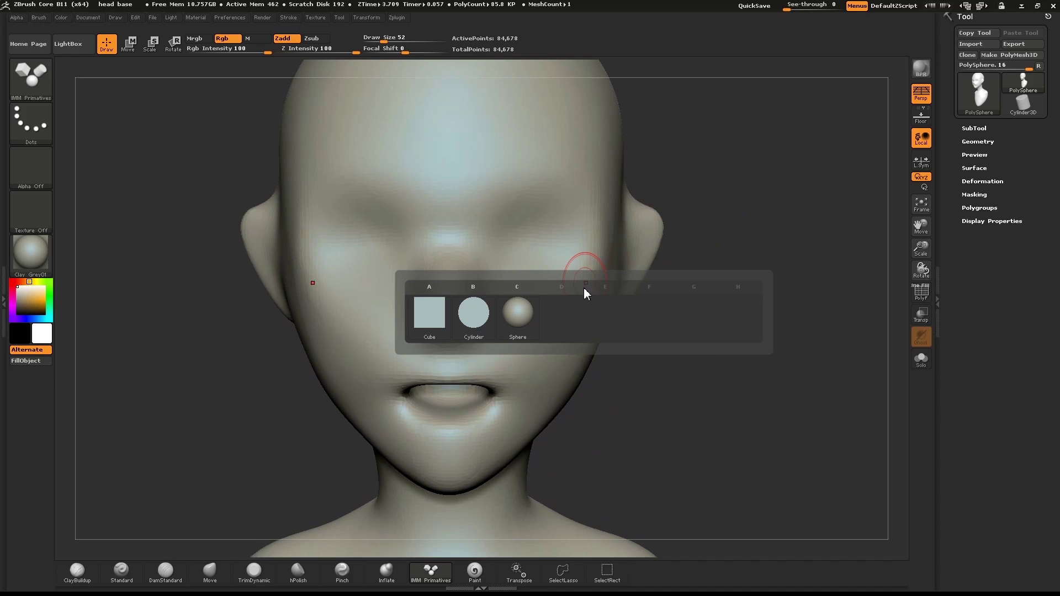
pyautogui.click(520, 316)
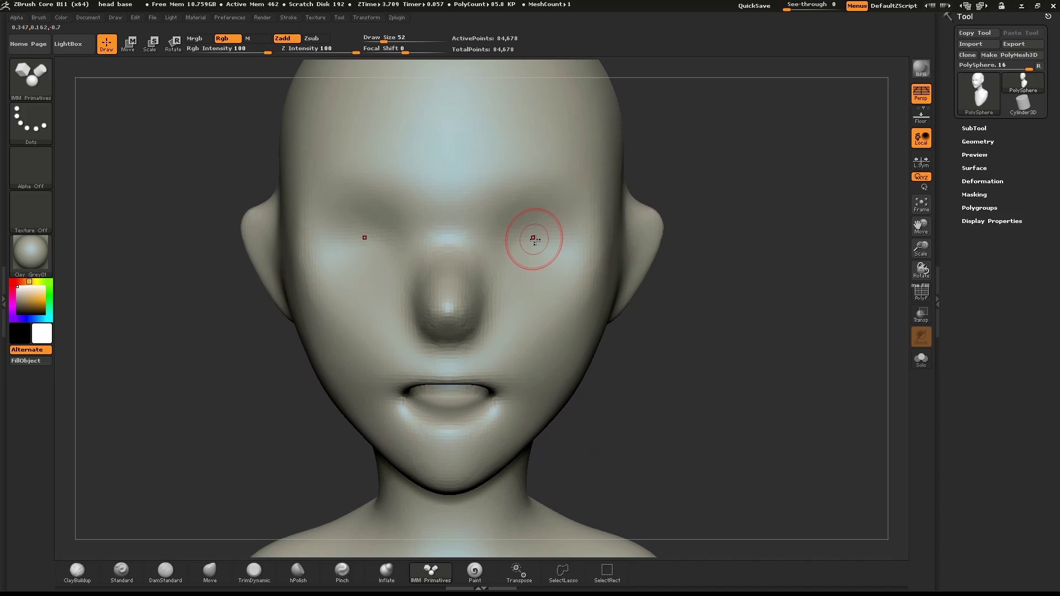
pyautogui.press('s')
pyautogui.moveTo(529, 251); pyautogui.dragTo(553, 288)
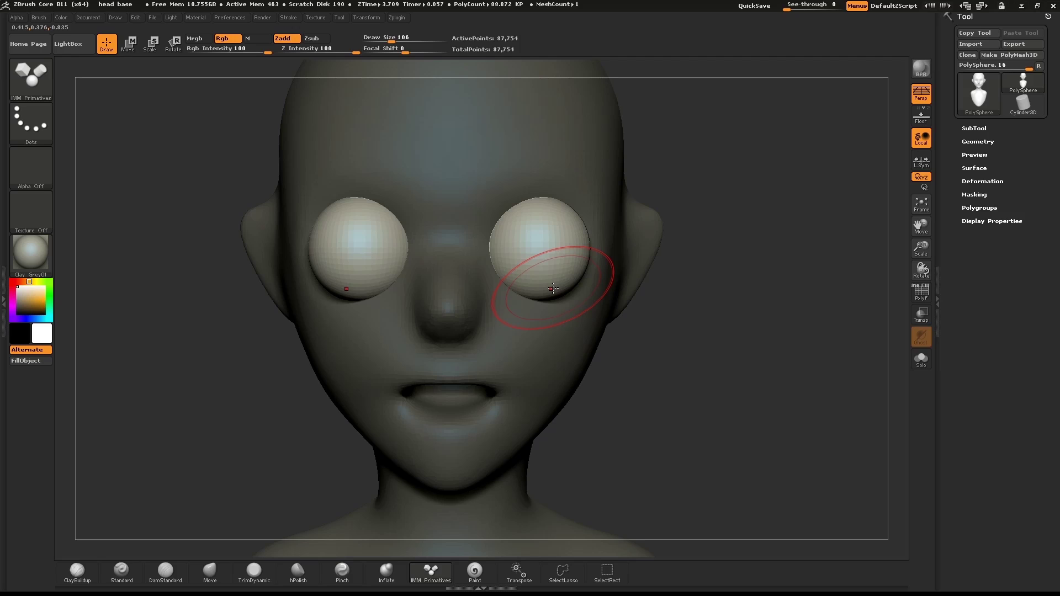
# Move the eye spheres straight back into the head along the depth axis with a Transpose line in side view.
pyautogui.moveTo(773, 232)
pyautogui.keyDown('shift'); pyautogui.mouseDown()
pyautogui.moveTo(690, 215)
pyautogui.moveTo(681, 204)
pyautogui.mouseUp(); pyautogui.keyUp('shift')
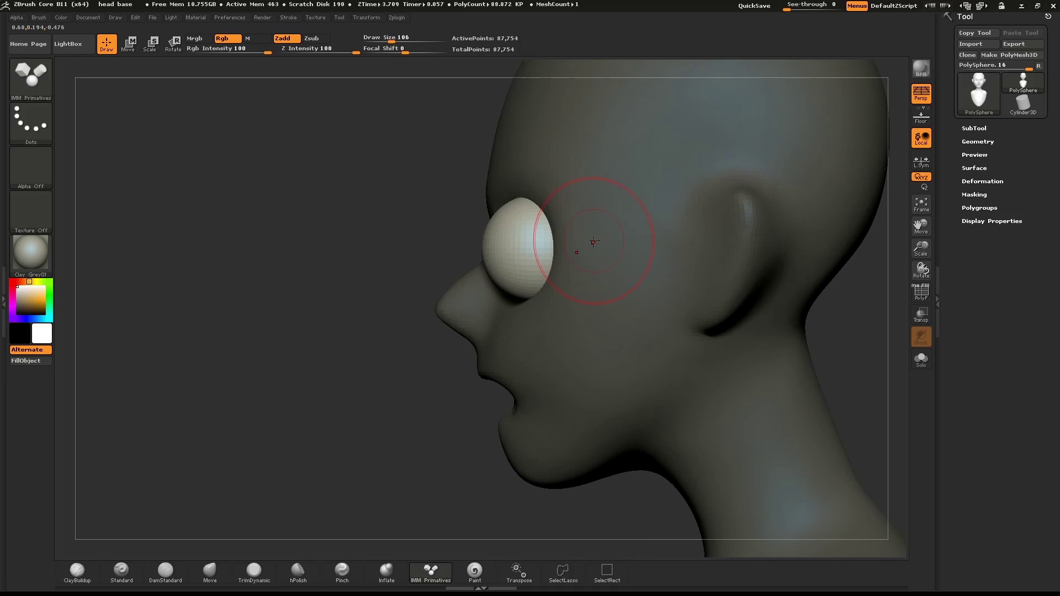
pyautogui.press('w')
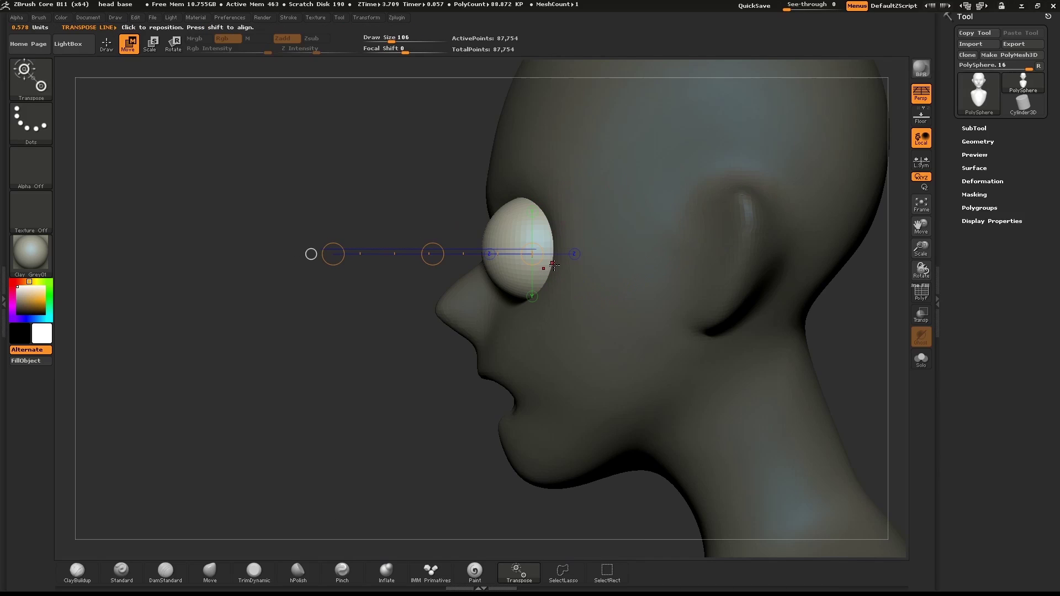
pyautogui.moveTo(549, 265); pyautogui.dragTo(515, 265)
pyautogui.keyDown('shift'); pyautogui.moveTo(302, 278); pyautogui.dragTo(293, 277); pyautogui.keyUp('shift')
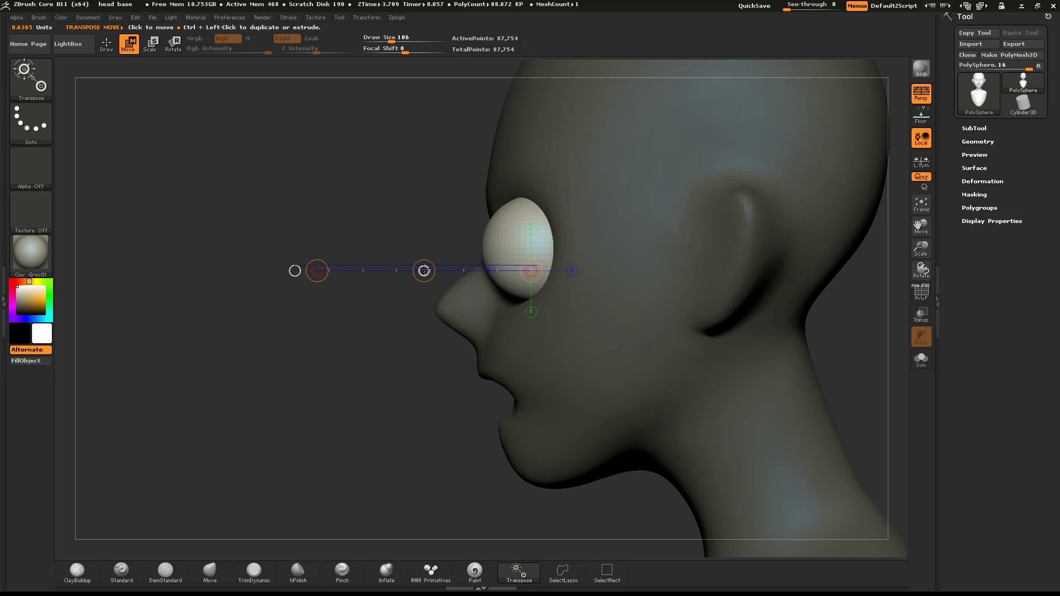
pyautogui.moveTo(424, 271); pyautogui.dragTo(455, 269)
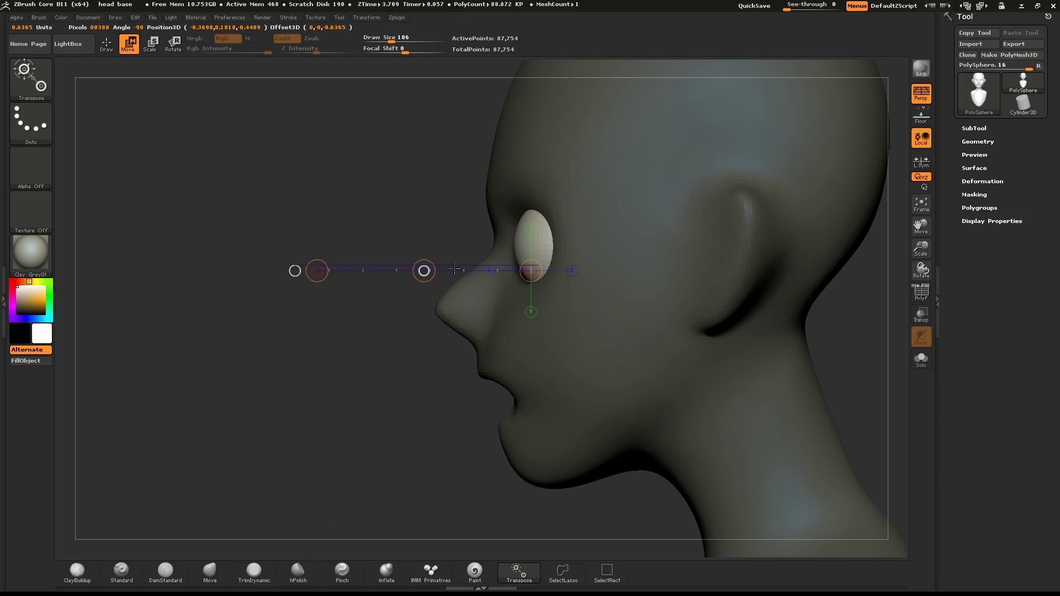
# Shift the eye spheres inward toward the nose along a horizontal Transpose line and check their depth from the side.
pyautogui.moveTo(348, 334); pyautogui.dragTo(412, 333)
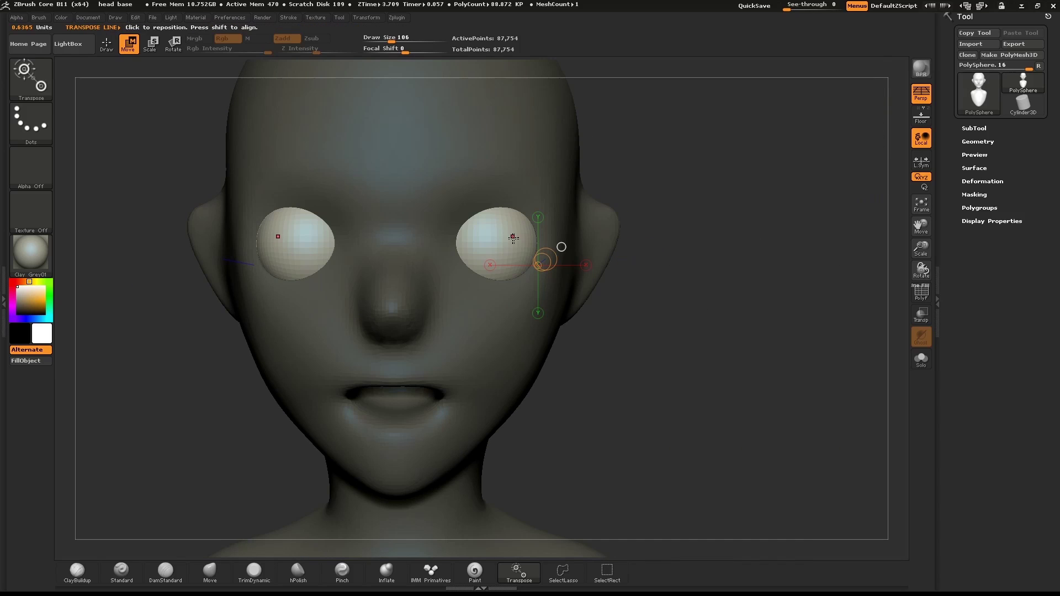
pyautogui.moveTo(503, 244); pyautogui.dragTo(553, 242)
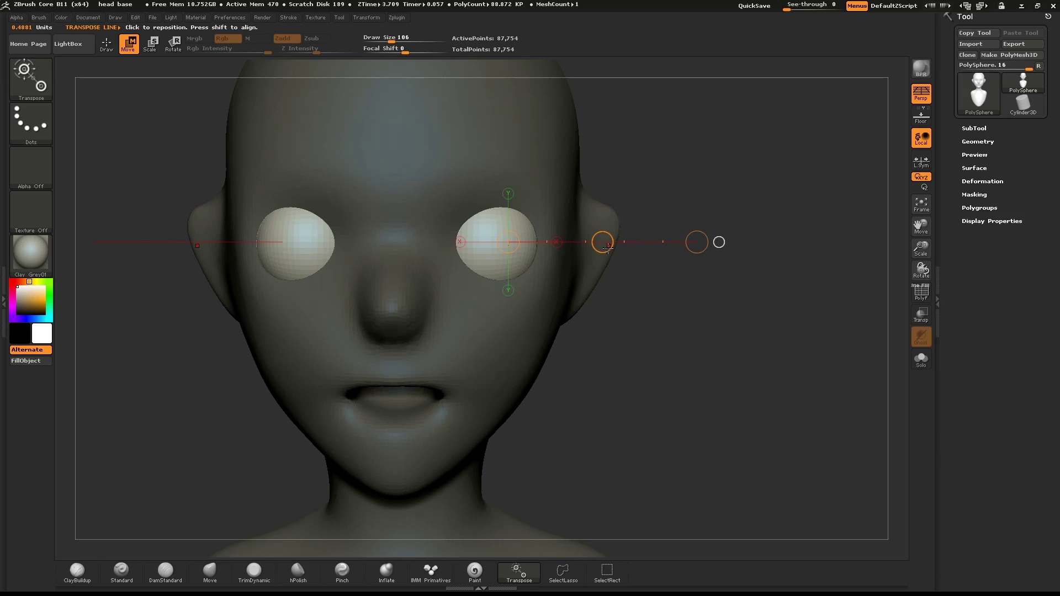
pyautogui.moveTo(599, 246); pyautogui.dragTo(592, 249)
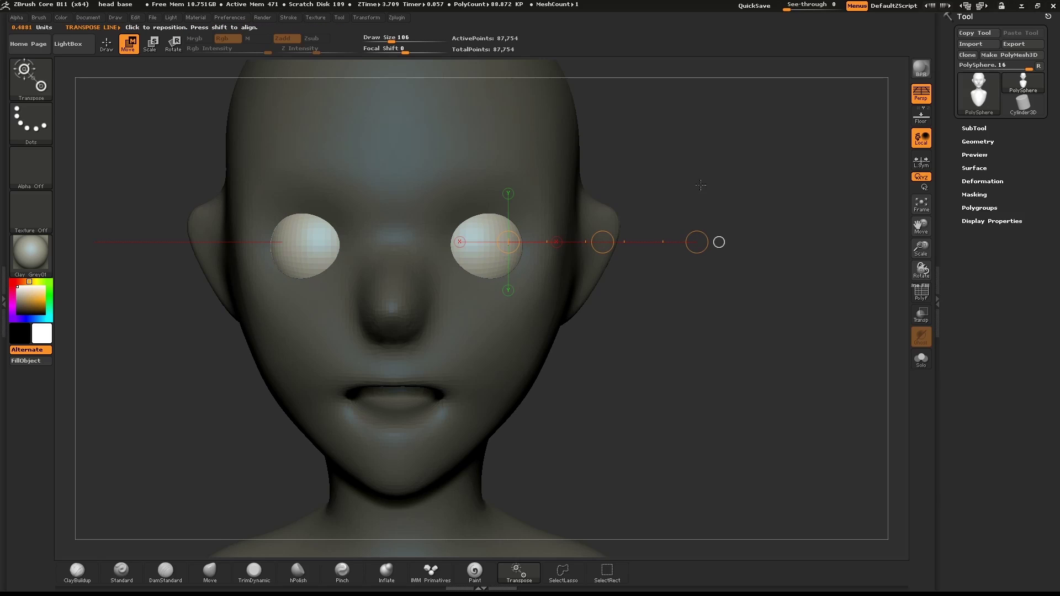
pyautogui.moveTo(700, 185); pyautogui.dragTo(661, 191)
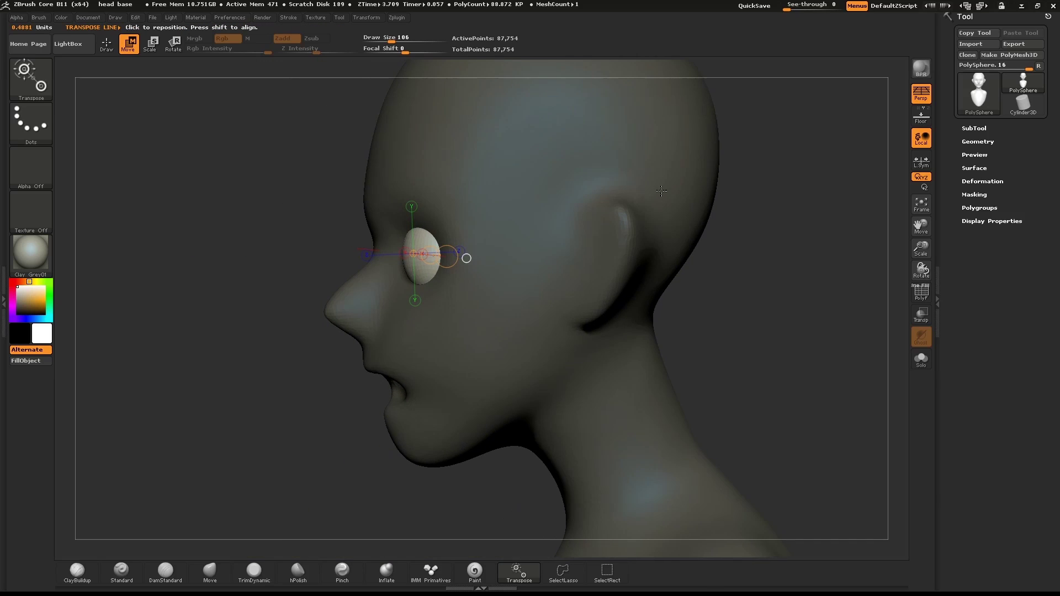
# Isolate the two eye spheres and split the hidden head off so that eyes and head become separate subtools.
pyautogui.press('q')
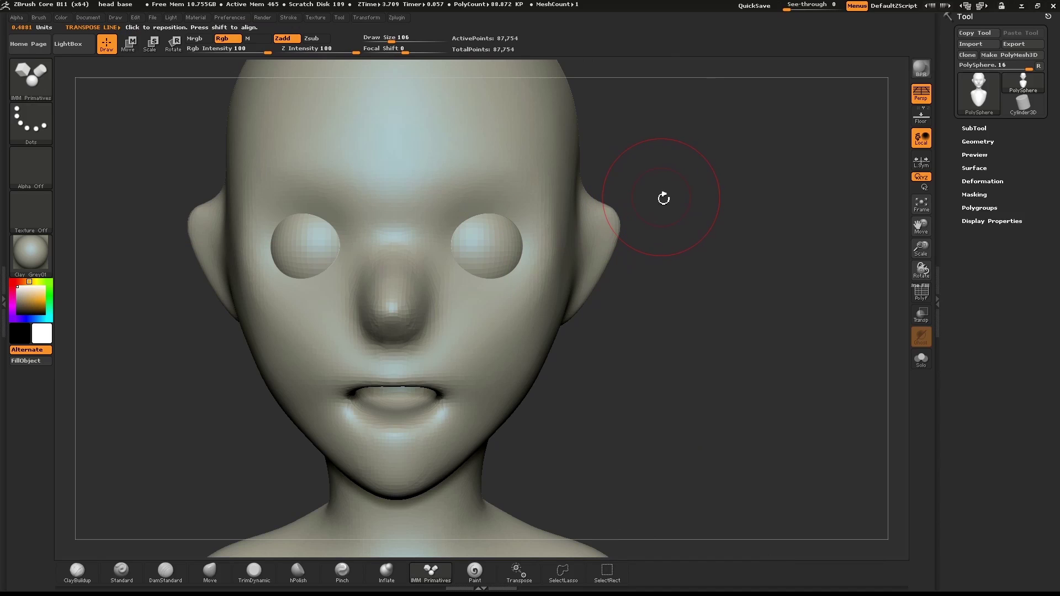
pyautogui.press('s')
pyautogui.moveTo(665, 195); pyautogui.dragTo(657, 194)
pyautogui.hotkey('ctrl', 'shift')
pyautogui.keyDown('ctrl'); pyautogui.keyDown('shift'); pyautogui.click(504, 252); pyautogui.keyUp('shift'); pyautogui.keyUp('ctrl')
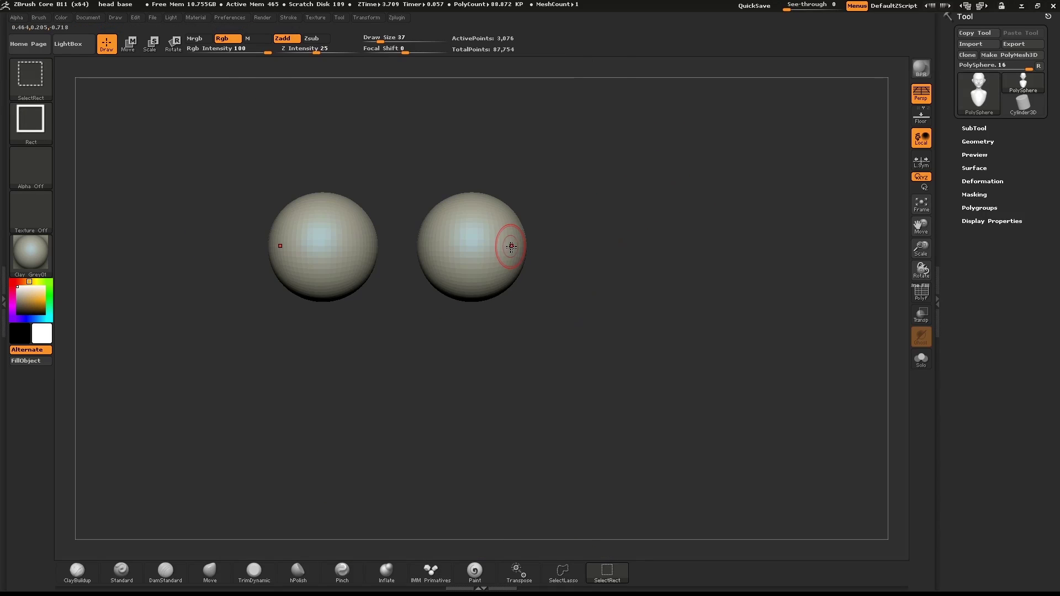
pyautogui.moveTo(648, 205)
pyautogui.keyDown('alt'); pyautogui.mouseDown()
pyautogui.moveTo(663, 229)
pyautogui.moveTo(729, 236)
pyautogui.mouseUp(); pyautogui.keyUp('alt')
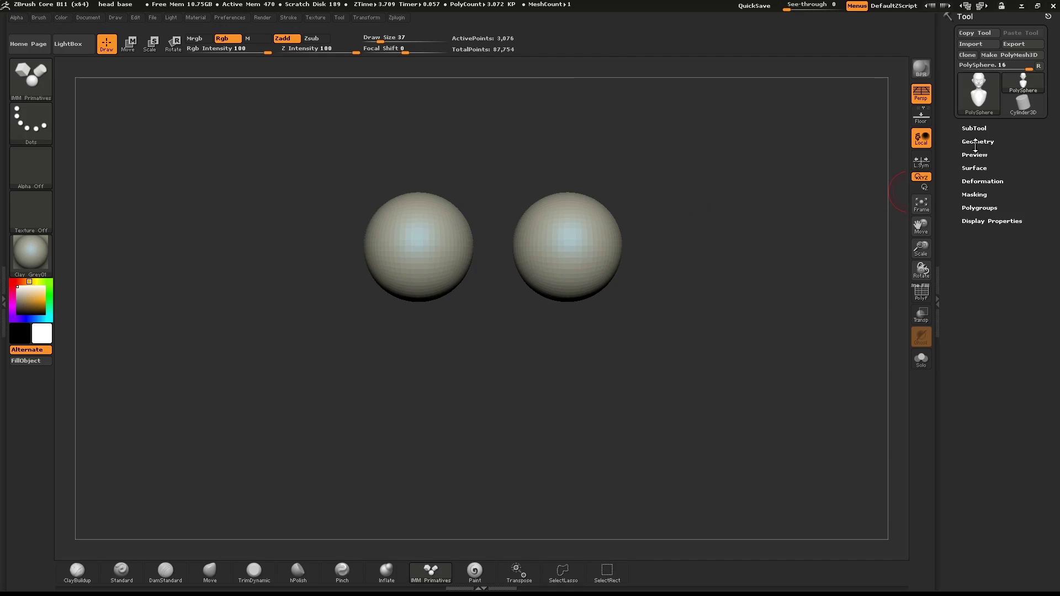
pyautogui.click(975, 129)
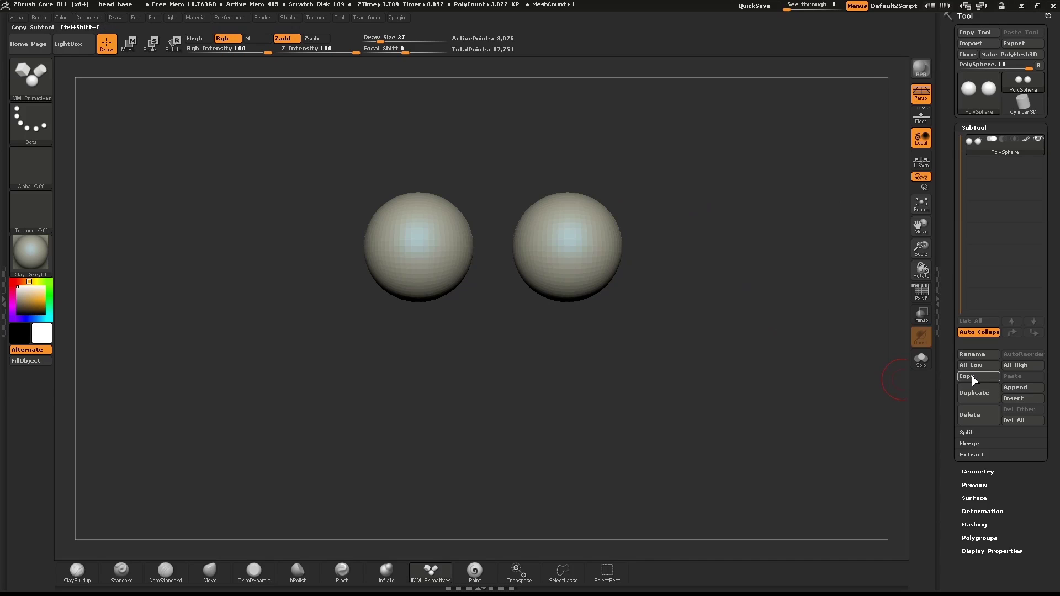
pyautogui.click(968, 432)
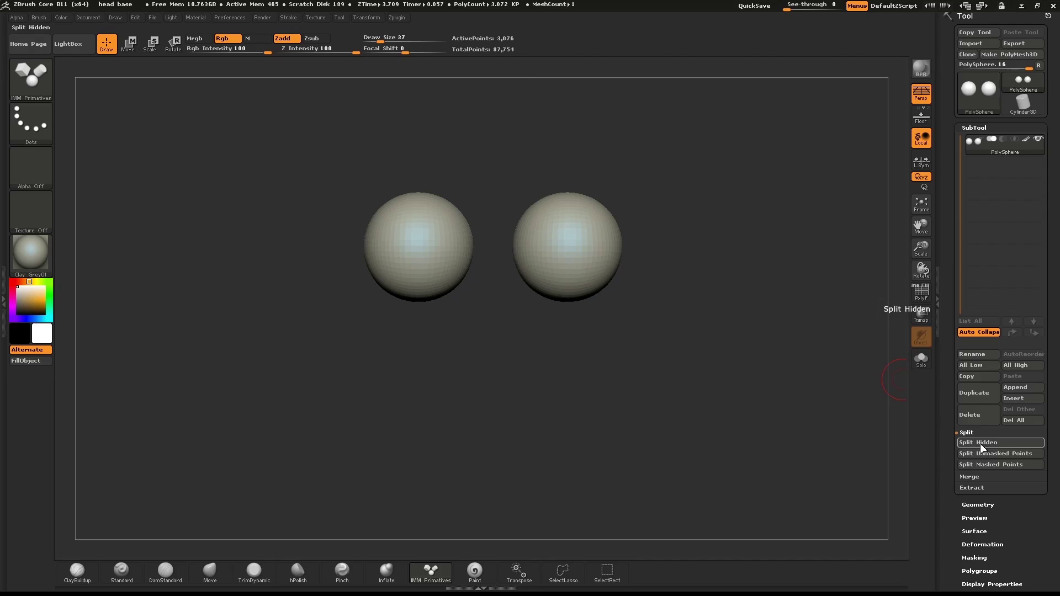
pyautogui.click(982, 443)
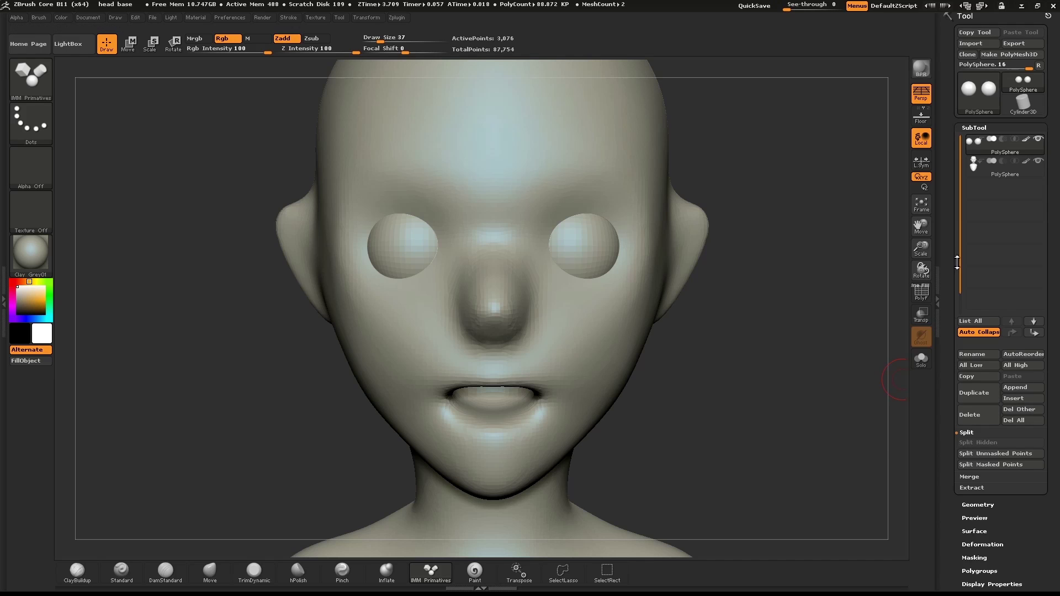
# Make the head the active subtool and show it alone, with the eye area enlarged and draw size 156.
pyautogui.click(999, 173)
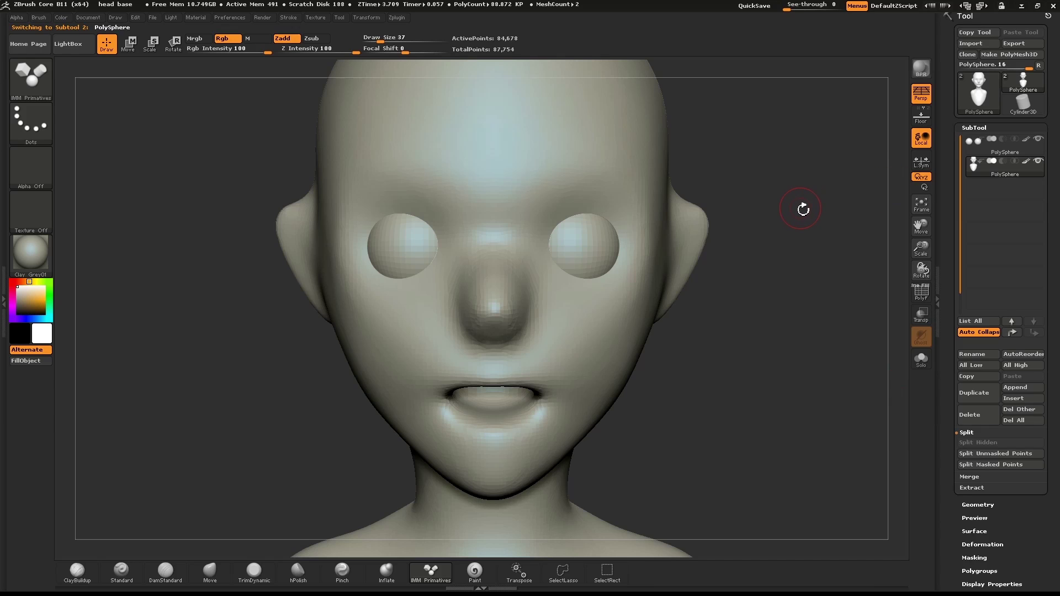
pyautogui.hotkey('alt', 's')
pyautogui.hotkey('ctrl', 'shift', 's')
pyautogui.keyDown('alt'); pyautogui.moveTo(778, 201); pyautogui.dragTo(703, 232); pyautogui.keyUp('alt')
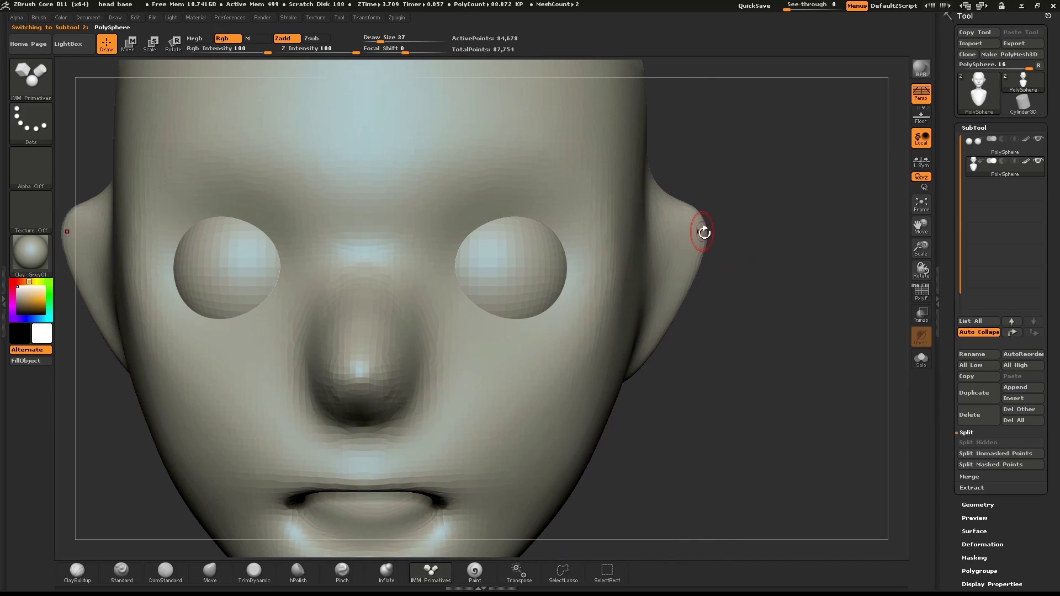
pyautogui.press('s')
pyautogui.moveTo(520, 247); pyautogui.dragTo(536, 241)
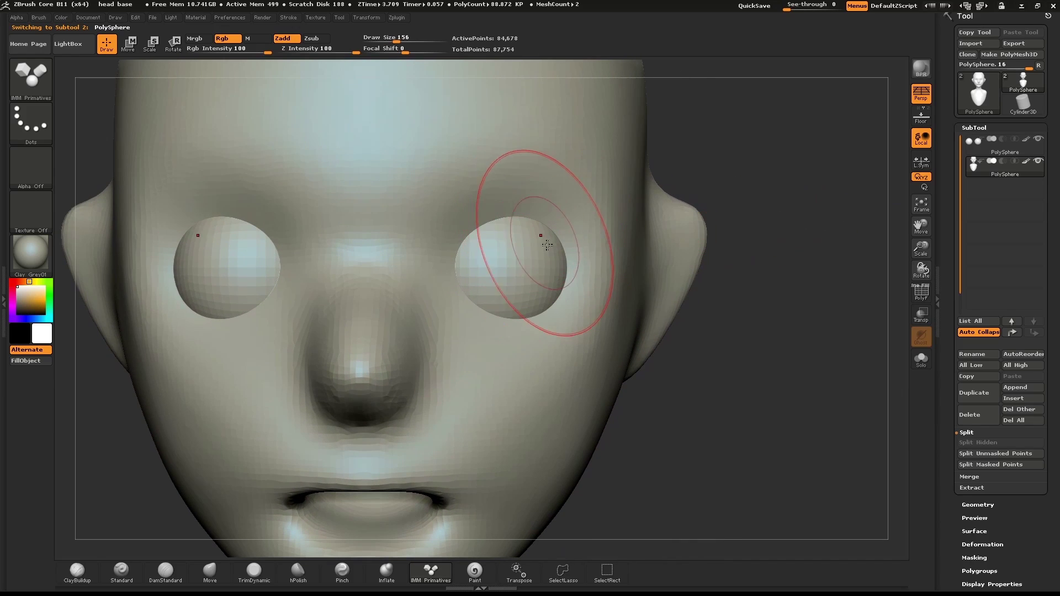
pyautogui.hotkey('alt', 's')
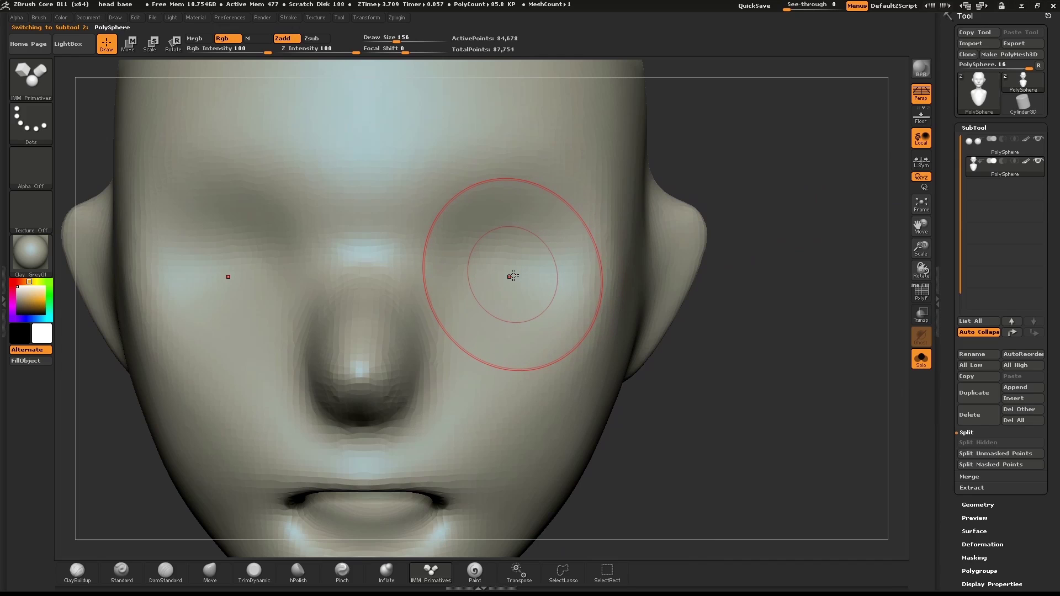
# Mask a round area over each eye socket at draw size 93 and invert the mask.
pyautogui.press('s')
pyautogui.moveTo(515, 265)
pyautogui.mouseDown()
pyautogui.moveTo(505, 269)
pyautogui.moveTo(522, 274)
pyautogui.mouseUp()
pyautogui.keyDown('ctrl'); pyautogui.click(522, 274); pyautogui.keyUp('ctrl')
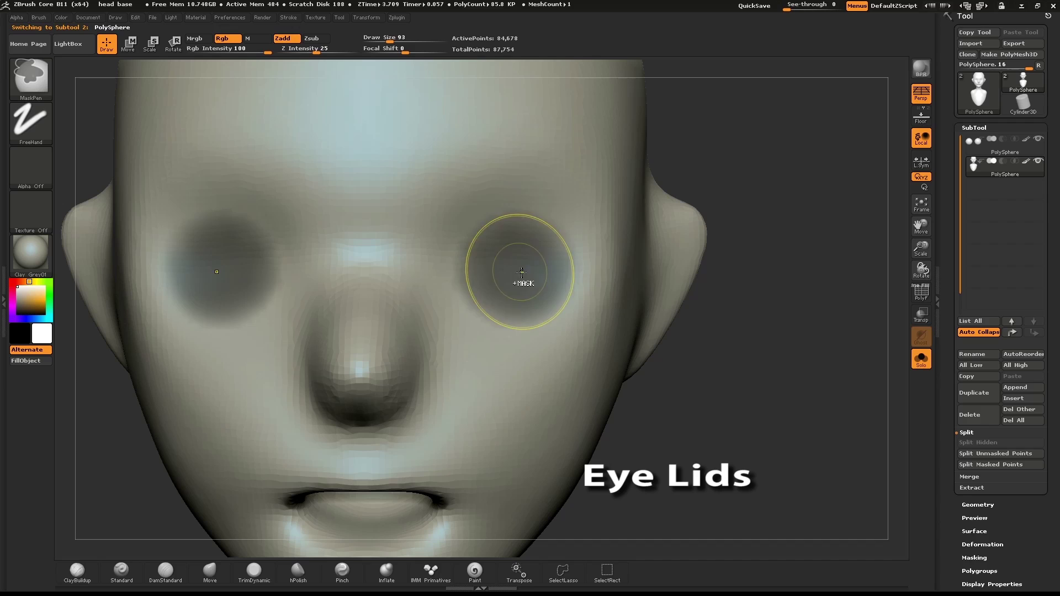
pyautogui.keyDown('ctrl'); pyautogui.click(519, 276); pyautogui.keyUp('ctrl')
pyautogui.keyDown('ctrl'); pyautogui.click(519, 276); pyautogui.keyUp('ctrl')
pyautogui.keyDown('ctrl'); pyautogui.click(724, 191); pyautogui.keyUp('ctrl')
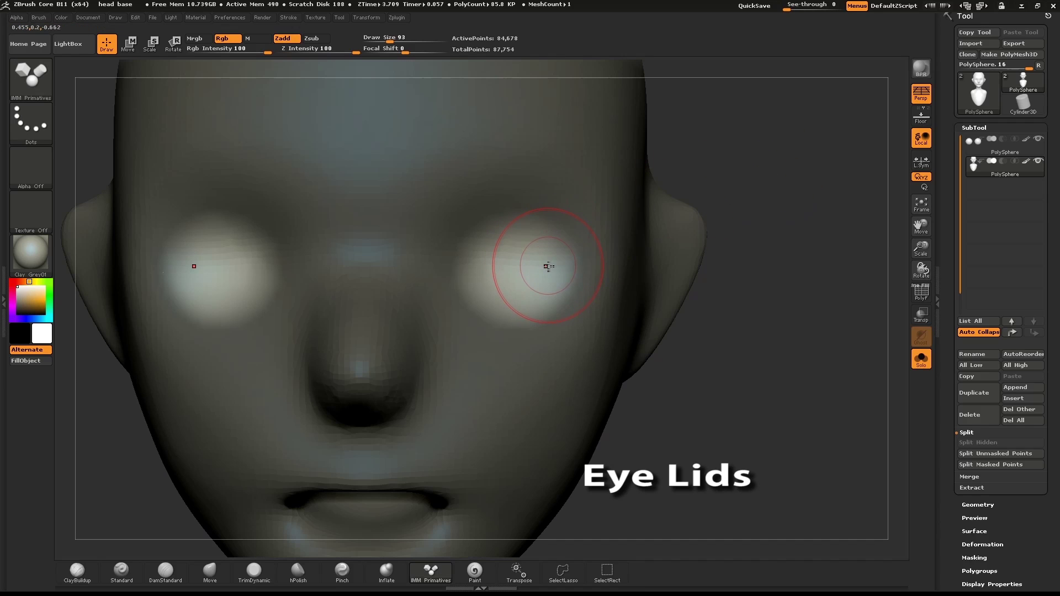
# Swell the unmasked round eye areas into eyelid bulges with the Inflate brush at draw size 204 and show the eyeballs again.
pyautogui.press('b')
pyautogui.press('i')
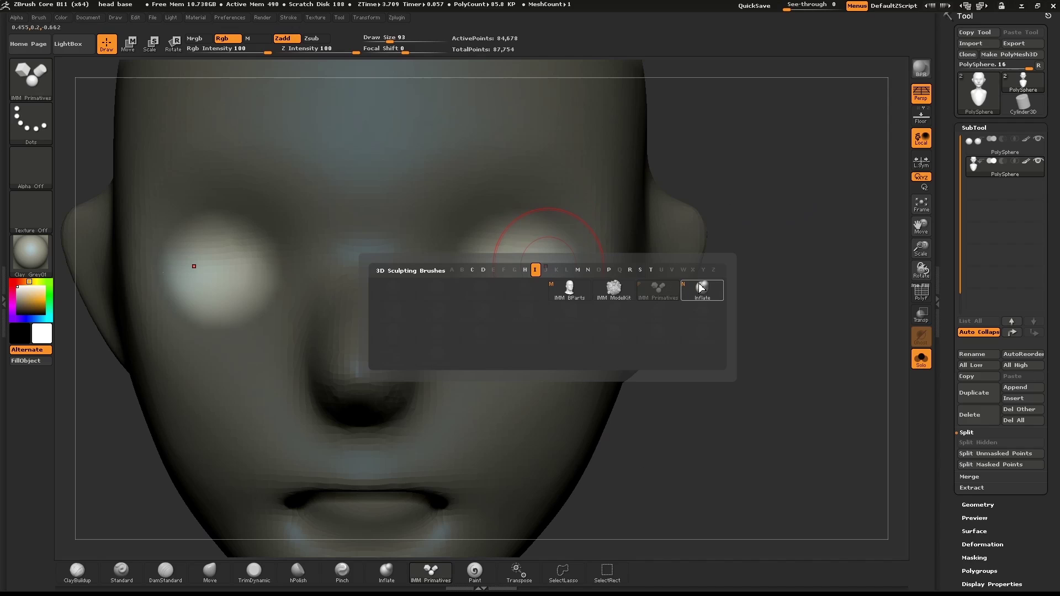
pyautogui.click(701, 287)
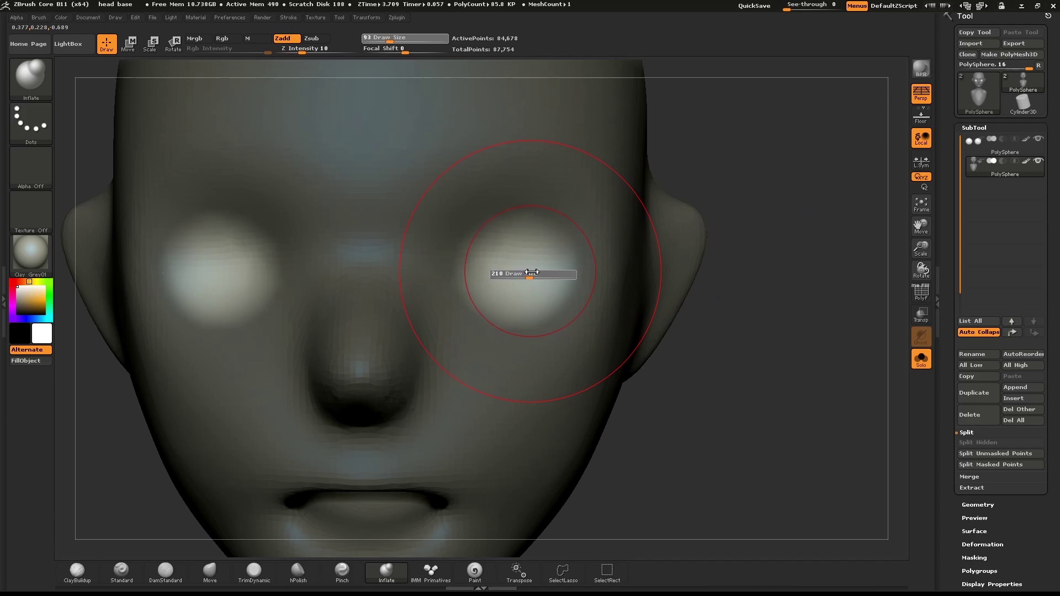
pyautogui.moveTo(532, 272)
pyautogui.mouseDown()
pyautogui.moveTo(508, 274)
pyautogui.moveTo(539, 266)
pyautogui.moveTo(525, 260)
pyautogui.mouseUp()
pyautogui.hotkey('alt', 'shift', 's')
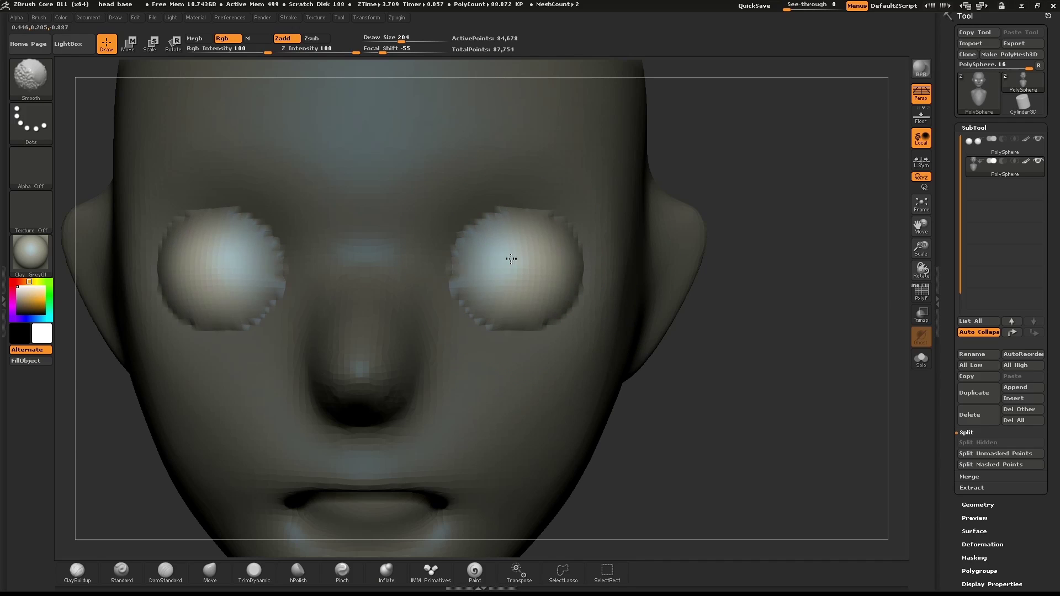
# Smooth the jagged edges of the eyelid bulges at draw size 130 and clear the mask from the head.
pyautogui.hotkey('ctrl', 'shift', 'a')
pyautogui.press('s')
pyautogui.moveTo(509, 284)
pyautogui.mouseDown()
pyautogui.moveTo(522, 326)
pyautogui.moveTo(509, 225)
pyautogui.moveTo(551, 272)
pyautogui.moveTo(567, 243)
pyautogui.moveTo(564, 294)
pyautogui.mouseUp()
pyautogui.press('b')
pyautogui.press('i')
pyautogui.press('n')
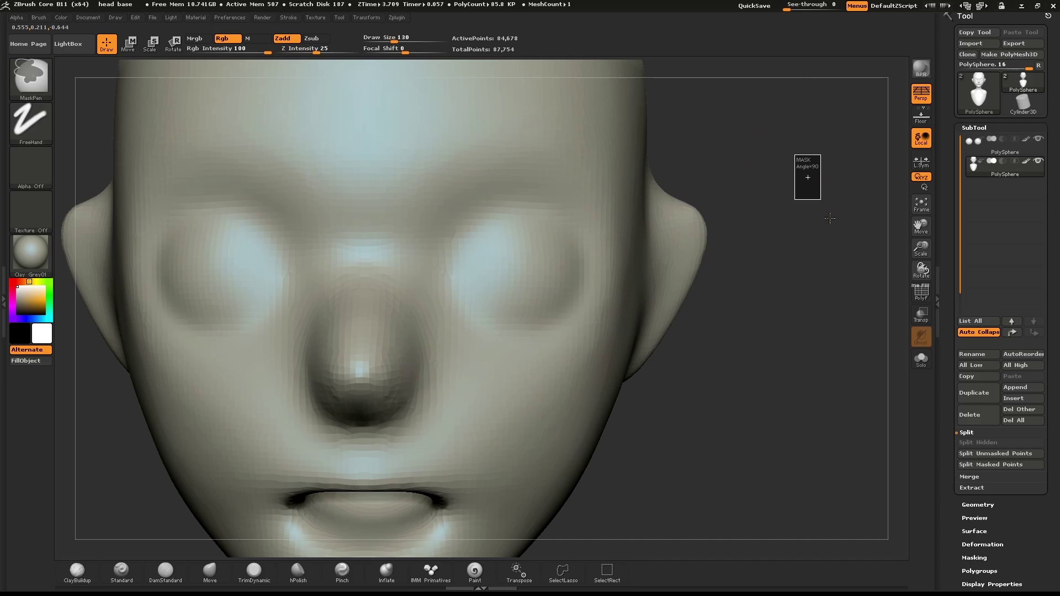
# Paint almond-shaped eye-opening masks over both eyelids at draw size 52 and invert the mask.
pyautogui.press('s')
pyautogui.moveTo(749, 179); pyautogui.dragTo(758, 182)
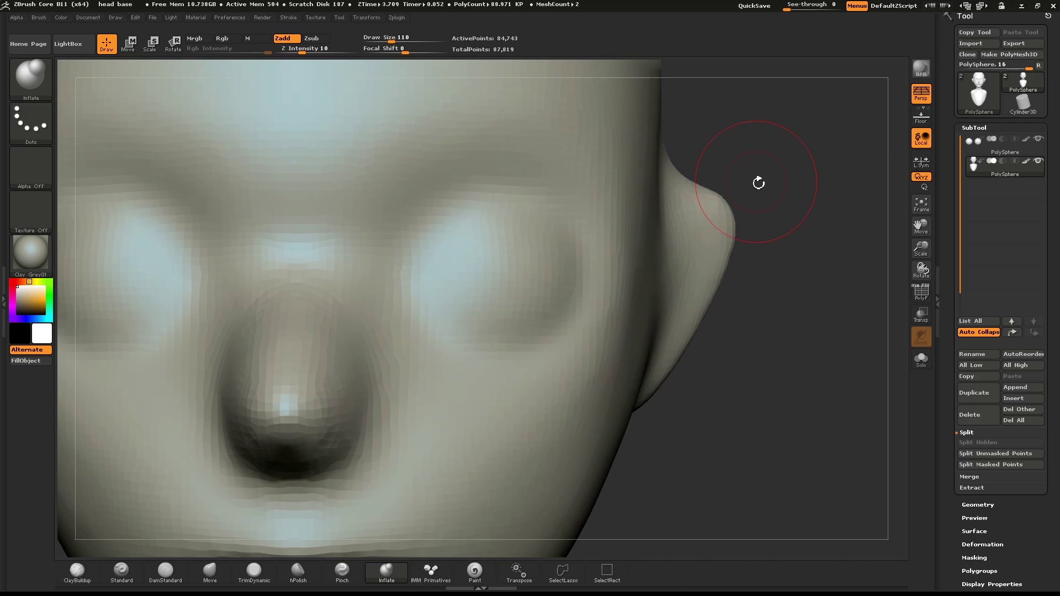
pyautogui.press('s')
pyautogui.moveTo(465, 281)
pyautogui.mouseDown()
pyautogui.moveTo(450, 293)
pyautogui.moveTo(491, 259)
pyautogui.moveTo(583, 250)
pyautogui.moveTo(522, 307)
pyautogui.moveTo(483, 303)
pyautogui.mouseUp()
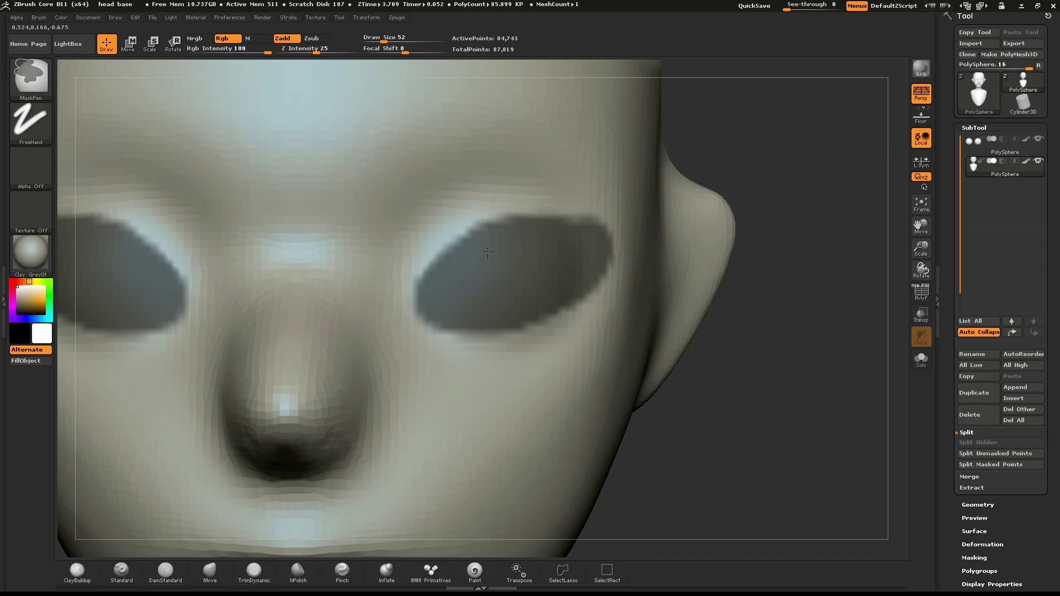
pyautogui.keyDown('ctrl'); pyautogui.moveTo(489, 253); pyautogui.dragTo(458, 272); pyautogui.keyUp('ctrl')
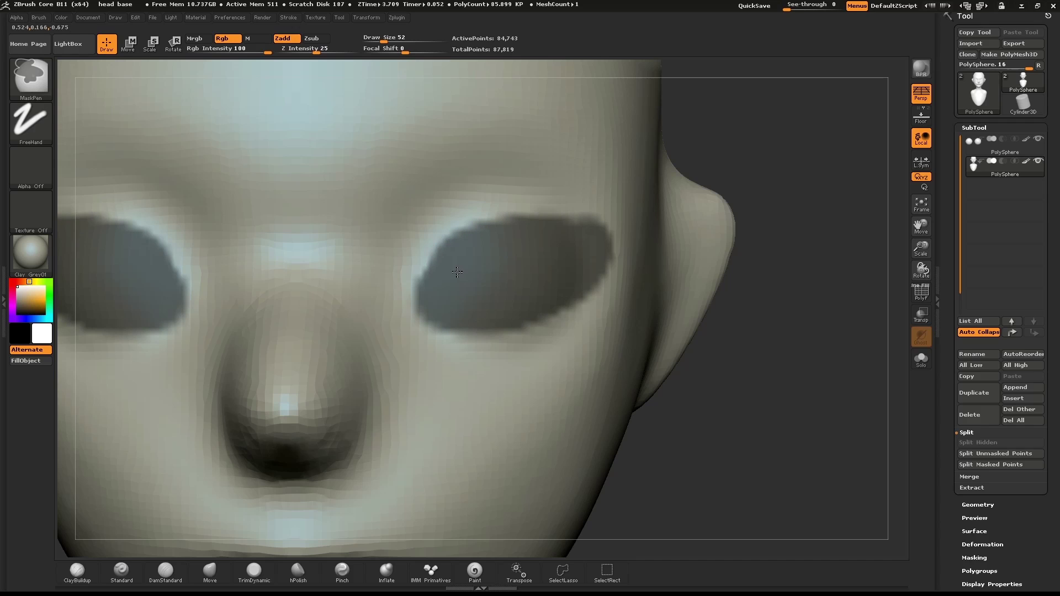
pyautogui.keyDown('ctrl'); pyautogui.click(815, 164); pyautogui.keyUp('ctrl')
# Push the unmasked eye openings back into the head with the Move brush at draw size 151 until the eyeballs are exposed.
pyautogui.press('s')
pyautogui.moveTo(562, 262); pyautogui.dragTo(575, 261)
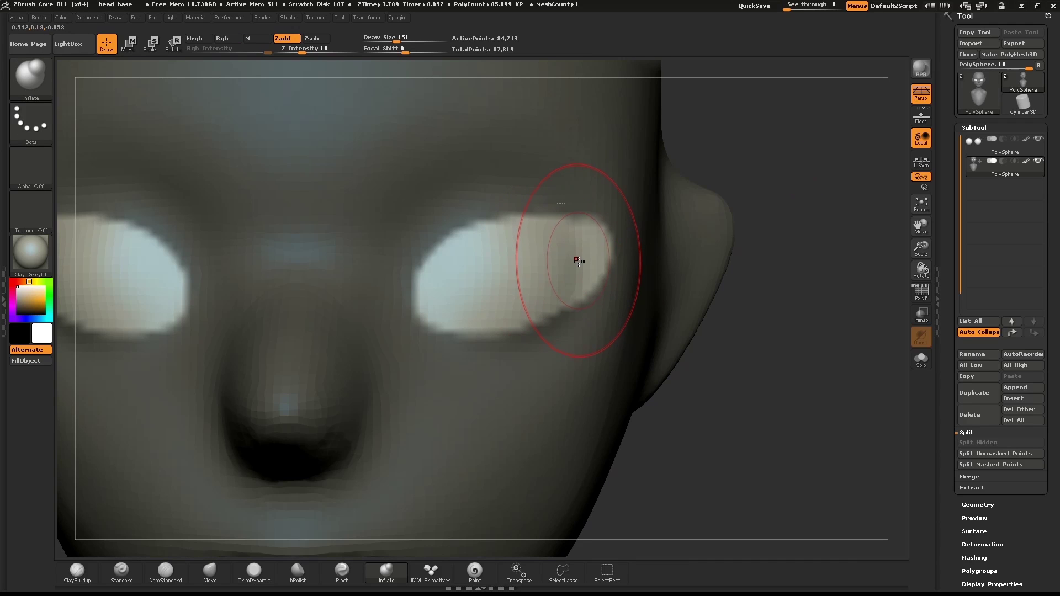
pyautogui.moveTo(743, 190); pyautogui.dragTo(764, 176)
pyautogui.press('b')
pyautogui.press('m')
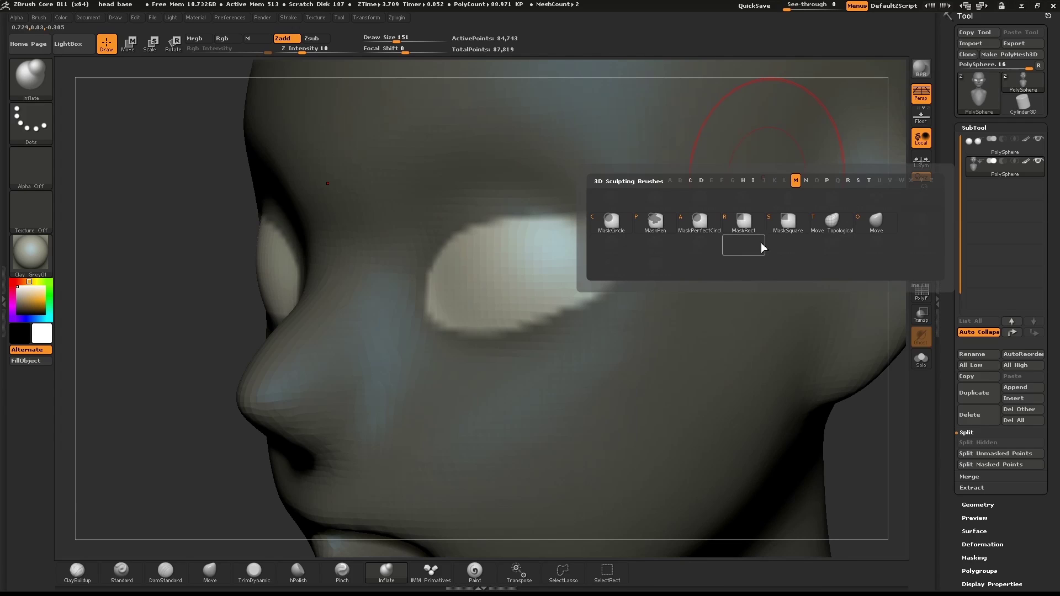
pyautogui.click(889, 230)
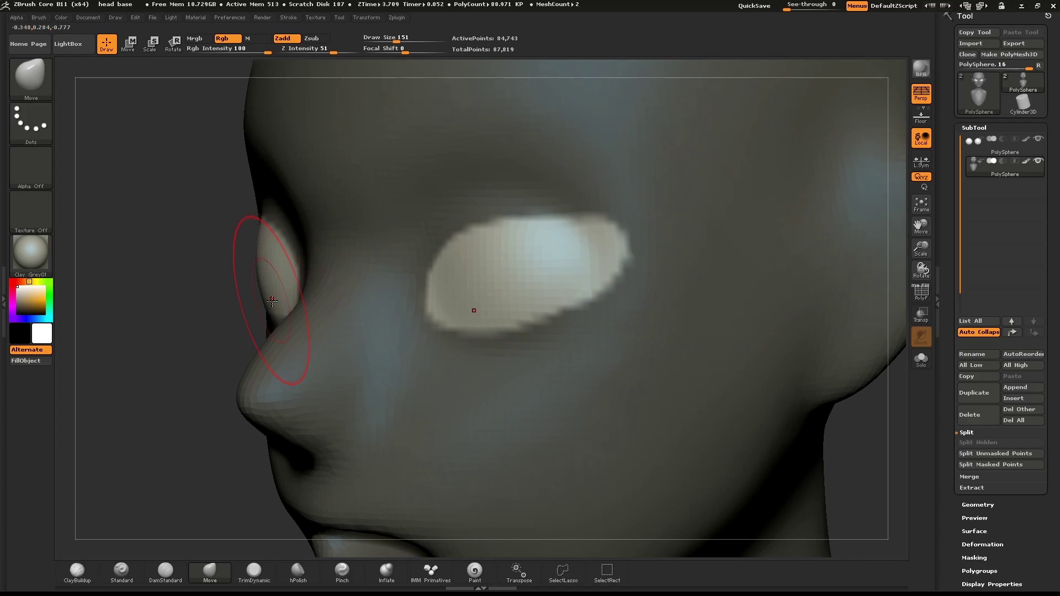
pyautogui.moveTo(237, 299)
pyautogui.mouseDown()
pyautogui.moveTo(221, 290)
pyautogui.moveTo(367, 249)
pyautogui.mouseUp()
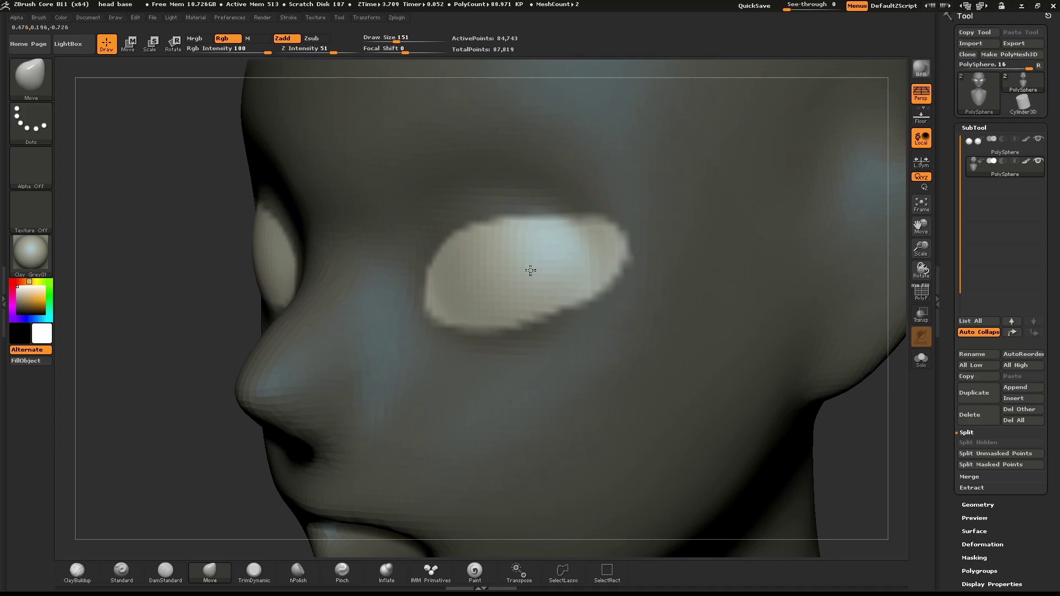
pyautogui.moveTo(531, 271); pyautogui.dragTo(407, 287)
pyautogui.moveTo(479, 293); pyautogui.dragTo(423, 300)
pyautogui.moveTo(584, 263); pyautogui.dragTo(530, 274)
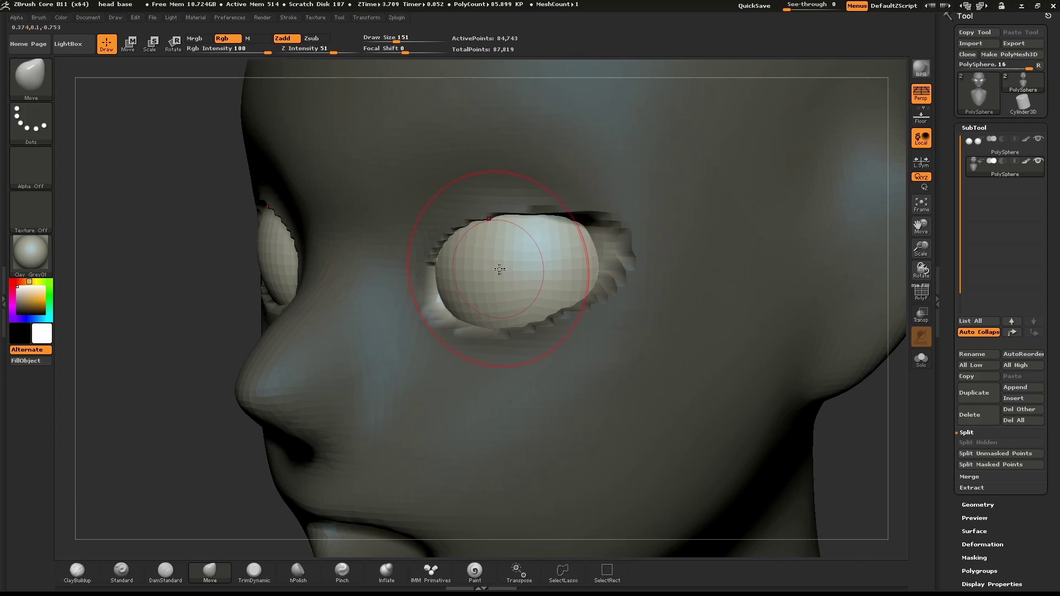
# Clear the mask with a DynaMesh update, smooth the jagged eye-opening rims, and reduce the draw size to 84.
pyautogui.keyDown('ctrl'); pyautogui.moveTo(180, 338); pyautogui.dragTo(180, 319); pyautogui.keyUp('ctrl')
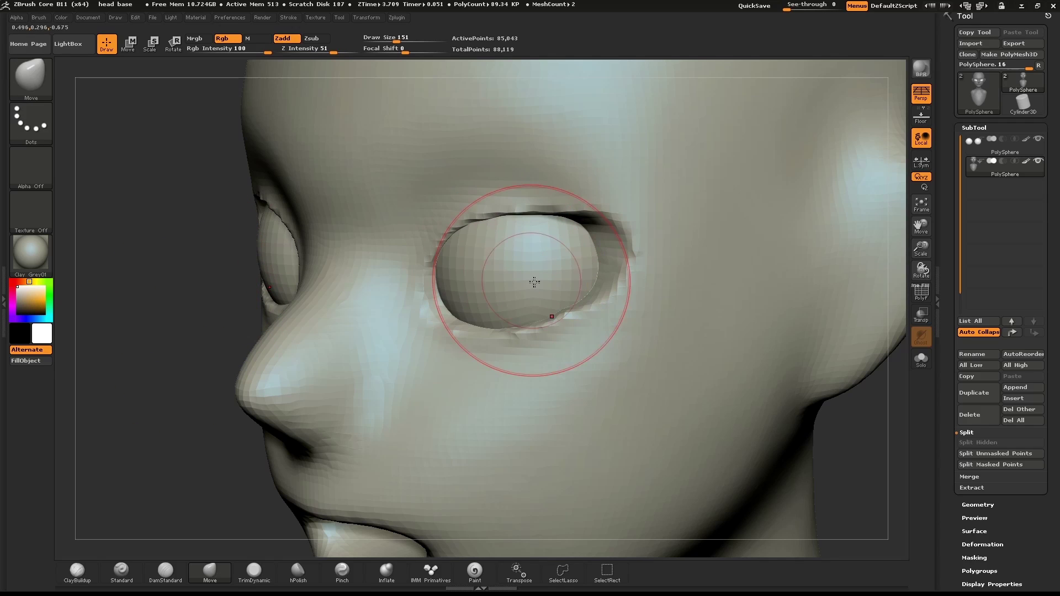
pyautogui.moveTo(577, 275)
pyautogui.keyDown('shift'); pyautogui.mouseDown()
pyautogui.moveTo(528, 293)
pyautogui.moveTo(509, 284)
pyautogui.mouseUp(); pyautogui.keyUp('shift')
pyautogui.press('s')
pyautogui.moveTo(552, 248); pyautogui.dragTo(545, 248)
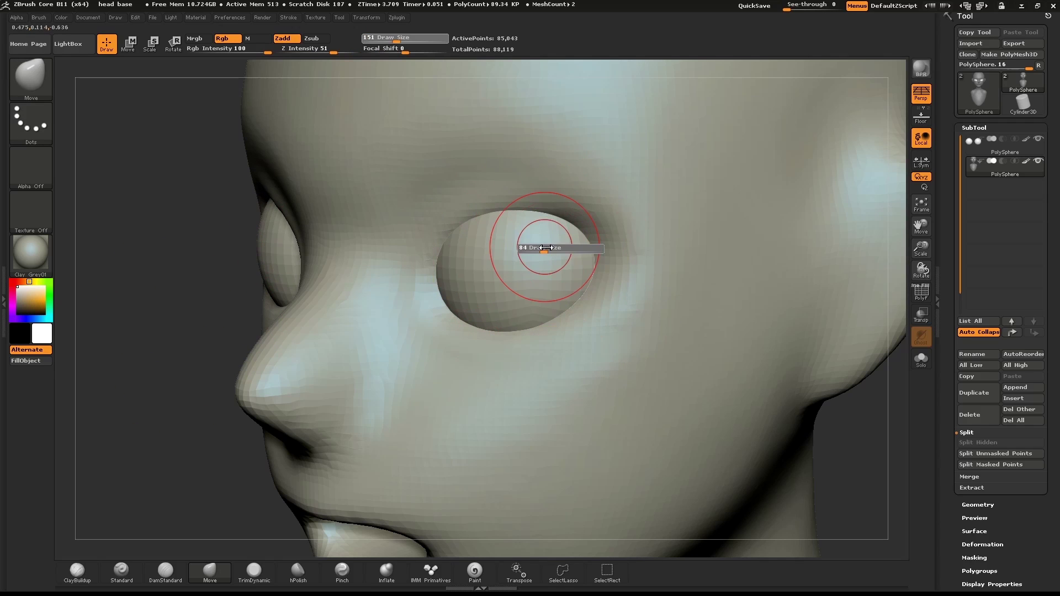
# Carve the upper and lower eyelid rims with the DamStandard brush at draw size 69, then remesh the head and smooth the rims.
pyautogui.moveTo(206, 304); pyautogui.dragTo(225, 291)
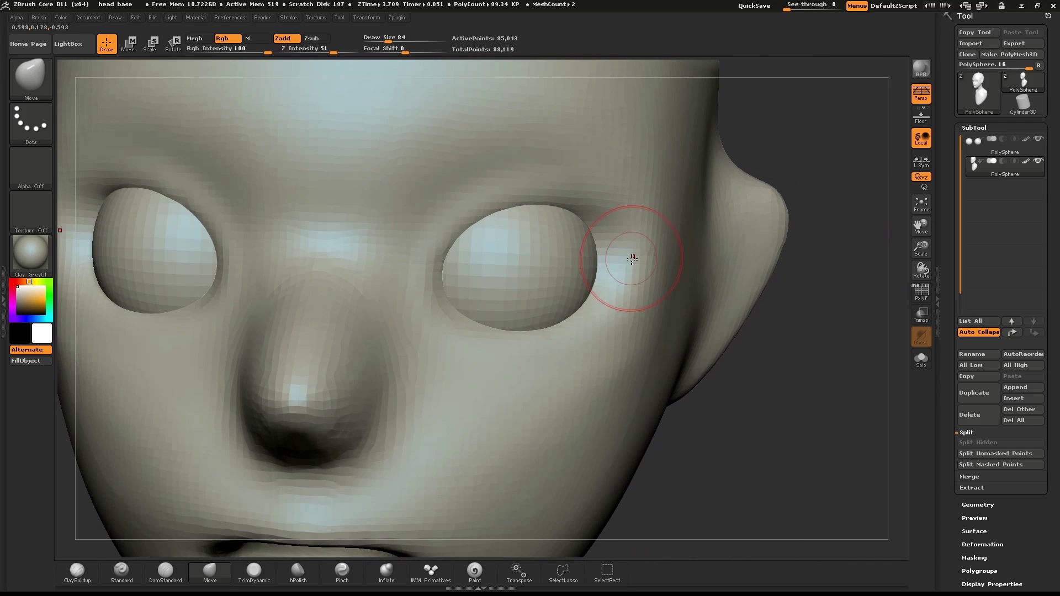
pyautogui.click(178, 577)
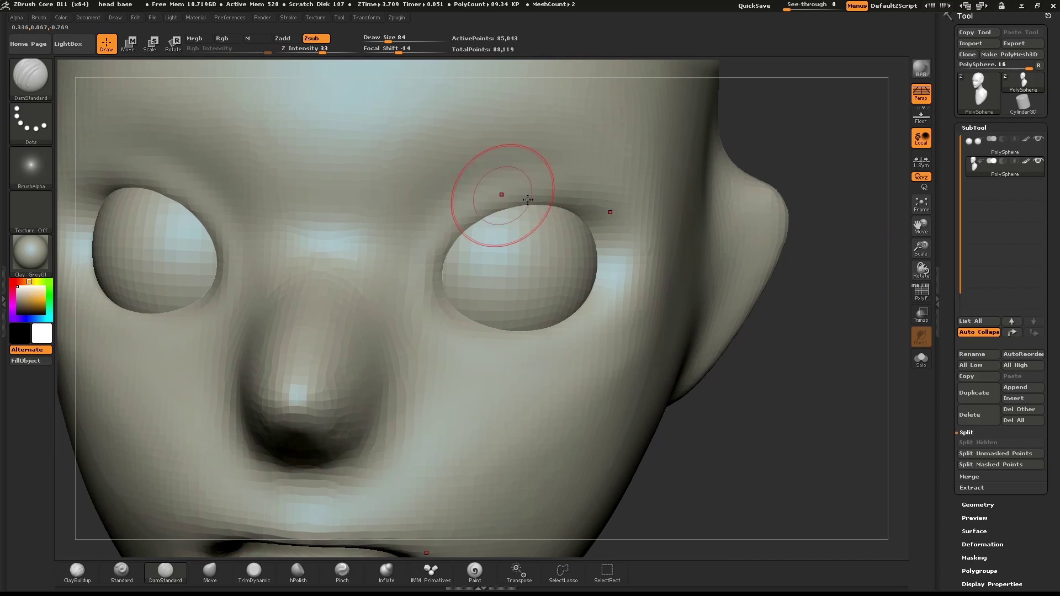
pyautogui.moveTo(438, 256)
pyautogui.keyDown('ctrl'); pyautogui.mouseDown()
pyautogui.moveTo(469, 231)
pyautogui.moveTo(458, 231)
pyautogui.moveTo(516, 205)
pyautogui.moveTo(639, 231)
pyautogui.mouseUp(); pyautogui.keyUp('ctrl')
pyautogui.hotkey('ctrl', 'z')
pyautogui.hotkey('ctrl', 'z')
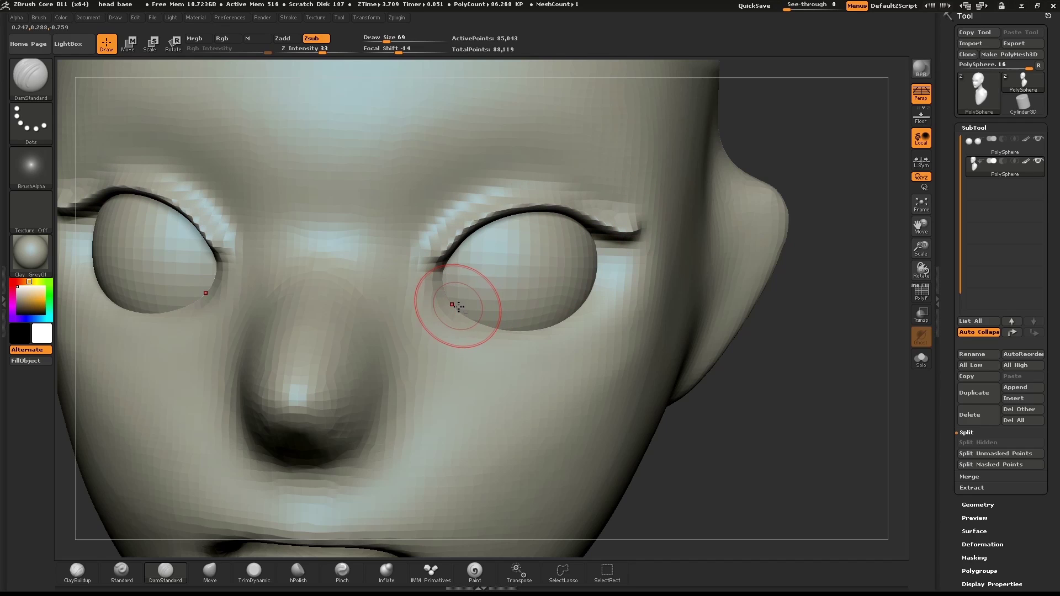
pyautogui.moveTo(459, 307)
pyautogui.mouseDown()
pyautogui.moveTo(492, 334)
pyautogui.moveTo(544, 334)
pyautogui.moveTo(608, 289)
pyautogui.moveTo(627, 253)
pyautogui.mouseUp()
pyautogui.keyDown('ctrl'); pyautogui.moveTo(833, 352); pyautogui.dragTo(845, 367); pyautogui.keyUp('ctrl')
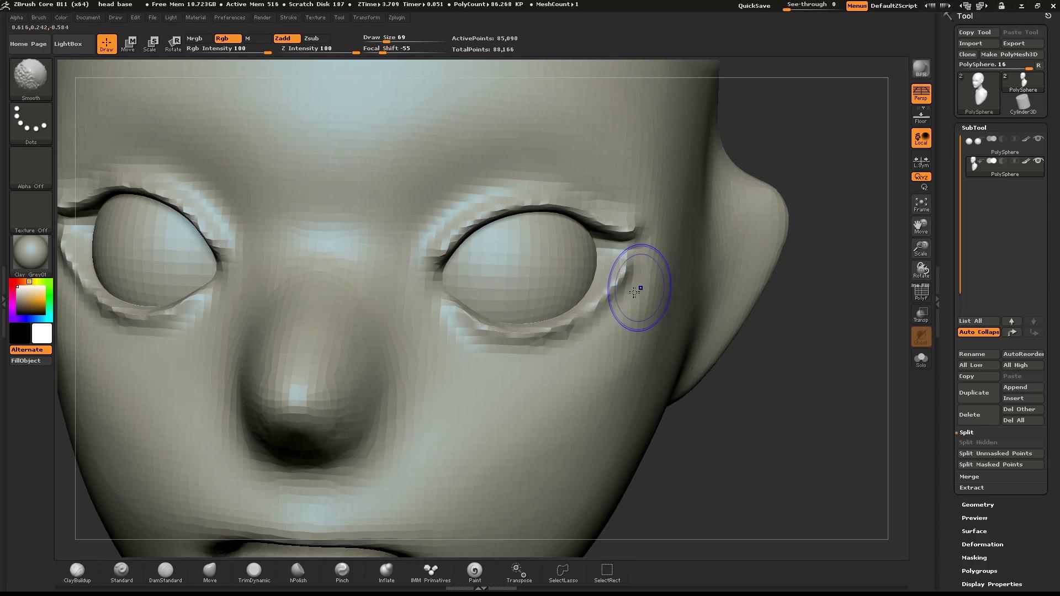
pyautogui.moveTo(635, 293)
pyautogui.keyDown('shift'); pyautogui.mouseDown()
pyautogui.moveTo(433, 310)
pyautogui.moveTo(535, 218)
pyautogui.moveTo(615, 216)
pyautogui.moveTo(609, 235)
pyautogui.mouseUp(); pyautogui.keyUp('shift')
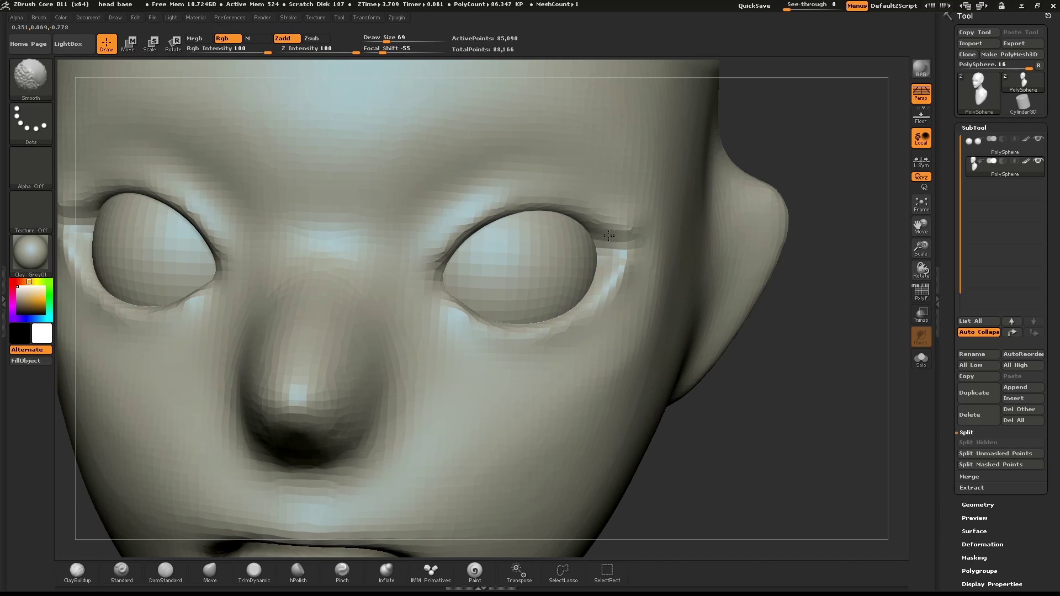
# Carve a curved eyelid crease above each eye with DamStandard at draw size 69, remesh the head and soften the crease.
pyautogui.moveTo(444, 190)
pyautogui.mouseDown()
pyautogui.moveTo(475, 168)
pyautogui.moveTo(558, 166)
pyautogui.mouseUp()
pyautogui.hotkey('ctrl', 'z')
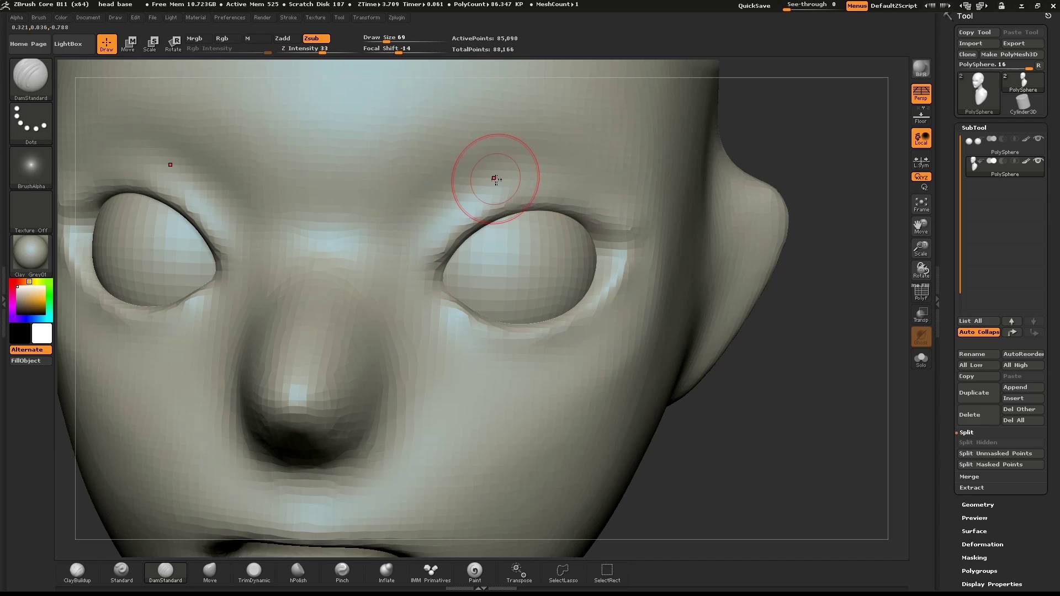
pyautogui.moveTo(445, 191)
pyautogui.mouseDown()
pyautogui.moveTo(530, 165)
pyautogui.moveTo(608, 193)
pyautogui.mouseUp()
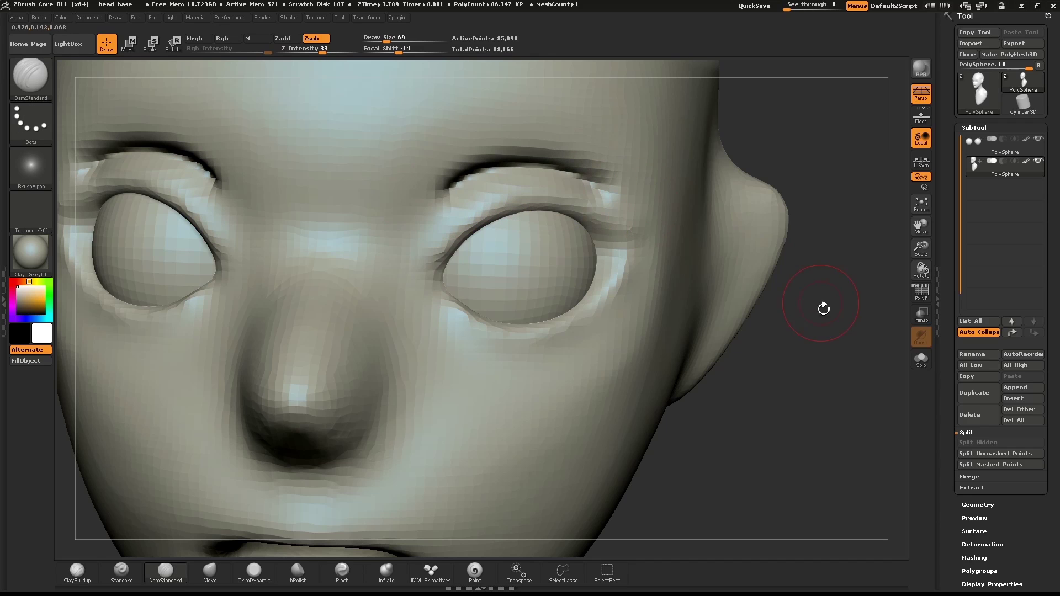
pyautogui.keyDown('ctrl'); pyautogui.moveTo(804, 329); pyautogui.dragTo(848, 362); pyautogui.keyUp('ctrl')
pyautogui.moveTo(604, 193)
pyautogui.keyDown('shift'); pyautogui.mouseDown()
pyautogui.moveTo(464, 202)
pyautogui.moveTo(465, 181)
pyautogui.moveTo(574, 180)
pyautogui.mouseUp(); pyautogui.keyUp('shift')
pyautogui.moveTo(847, 237)
pyautogui.mouseDown()
pyautogui.moveTo(861, 265)
pyautogui.moveTo(846, 251)
pyautogui.mouseUp()
# Smooth the skin around both eyelids and re-carve the upper and lower rims with DamStandard out to the eye corners.
pyautogui.moveTo(493, 333)
pyautogui.keyDown('shift'); pyautogui.mouseDown()
pyautogui.moveTo(589, 318)
pyautogui.moveTo(636, 245)
pyautogui.mouseUp(); pyautogui.keyUp('shift')
pyautogui.keyDown('shift'); pyautogui.moveTo(637, 204); pyautogui.dragTo(479, 229); pyautogui.keyUp('shift')
pyautogui.moveTo(454, 267)
pyautogui.mouseDown()
pyautogui.moveTo(460, 242)
pyautogui.moveTo(500, 213)
pyautogui.moveTo(546, 205)
pyautogui.moveTo(647, 235)
pyautogui.mouseUp()
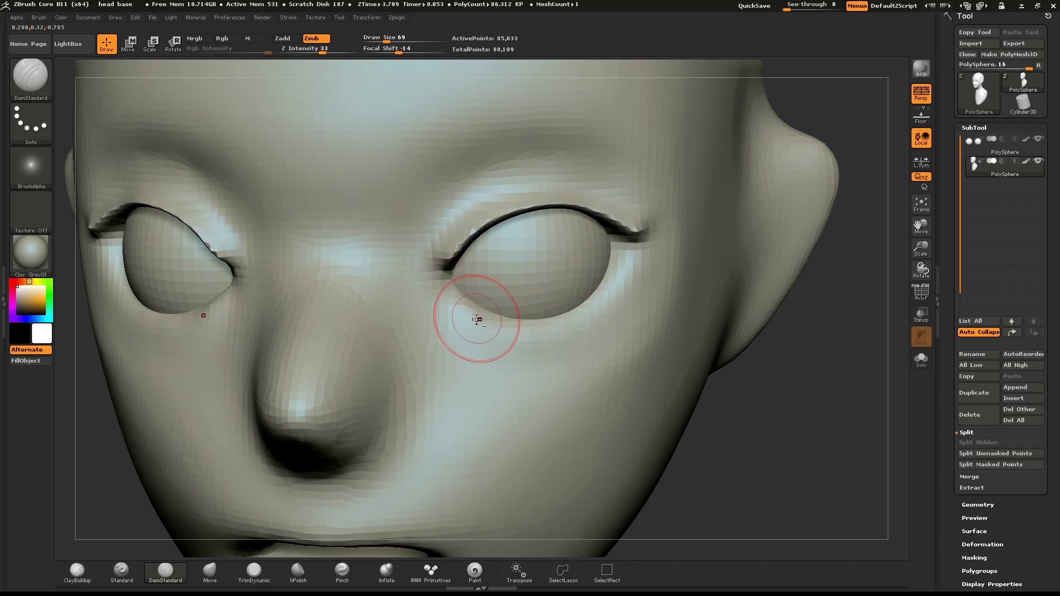
pyautogui.moveTo(478, 319)
pyautogui.mouseDown()
pyautogui.moveTo(516, 330)
pyautogui.moveTo(577, 311)
pyautogui.moveTo(644, 234)
pyautogui.moveTo(539, 350)
pyautogui.moveTo(483, 339)
pyautogui.moveTo(580, 345)
pyautogui.moveTo(623, 305)
pyautogui.moveTo(613, 300)
pyautogui.moveTo(616, 213)
pyautogui.moveTo(466, 253)
pyautogui.mouseUp()
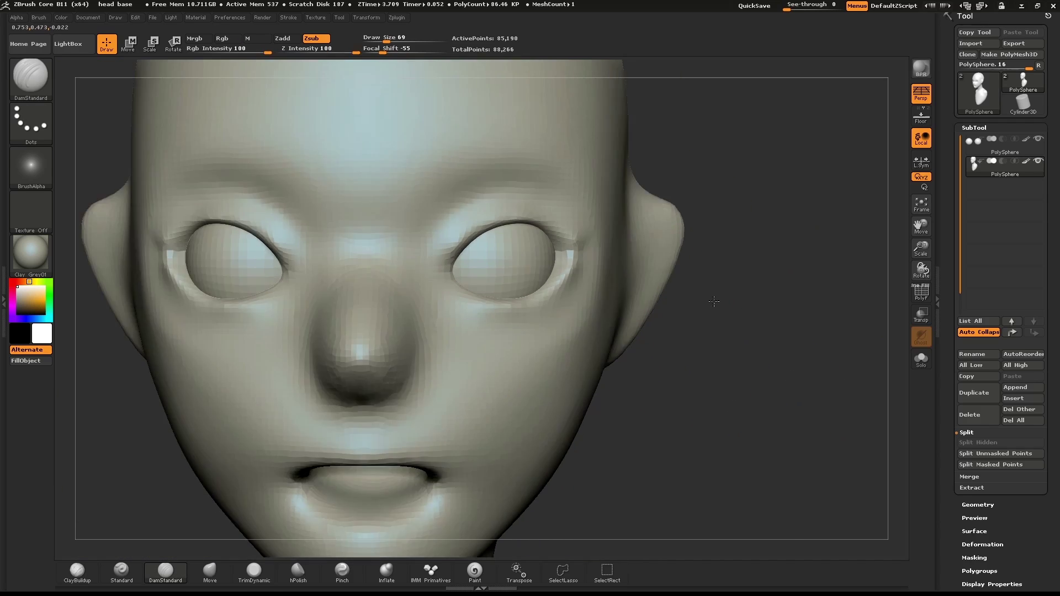
# Push the inner and outer eye corners back in profile view with the Move brush at draw size 230.
pyautogui.moveTo(773, 287); pyautogui.dragTo(331, 286)
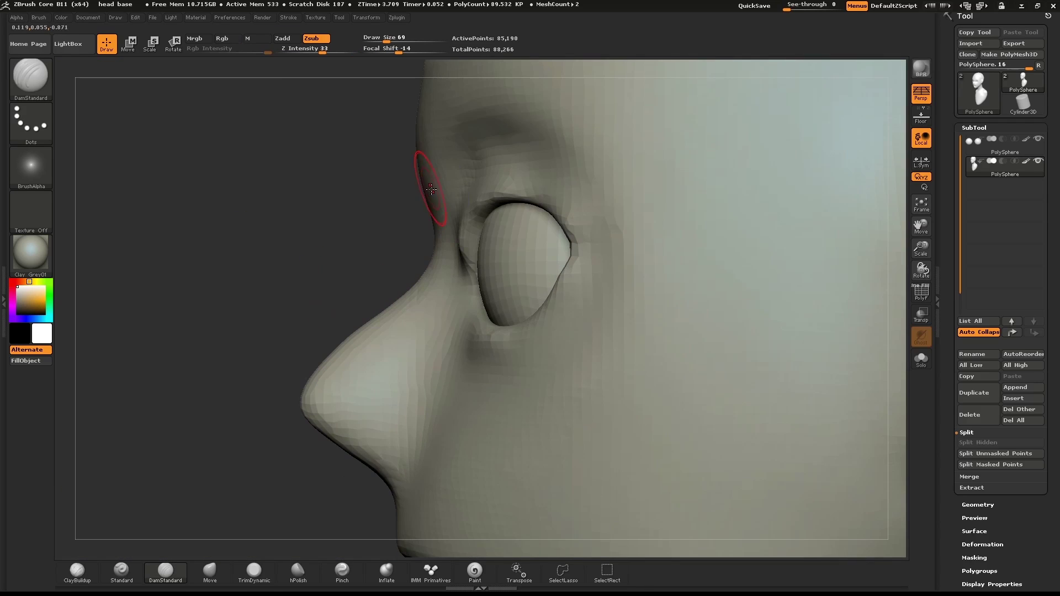
pyautogui.press('shift')
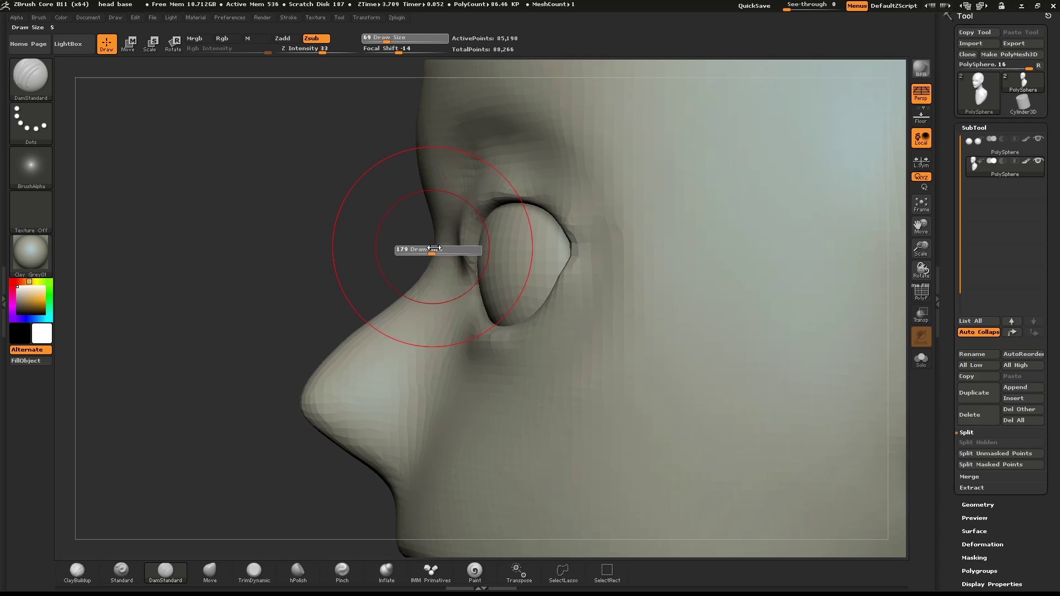
pyautogui.press('b')
pyautogui.press('m')
pyautogui.click(564, 305)
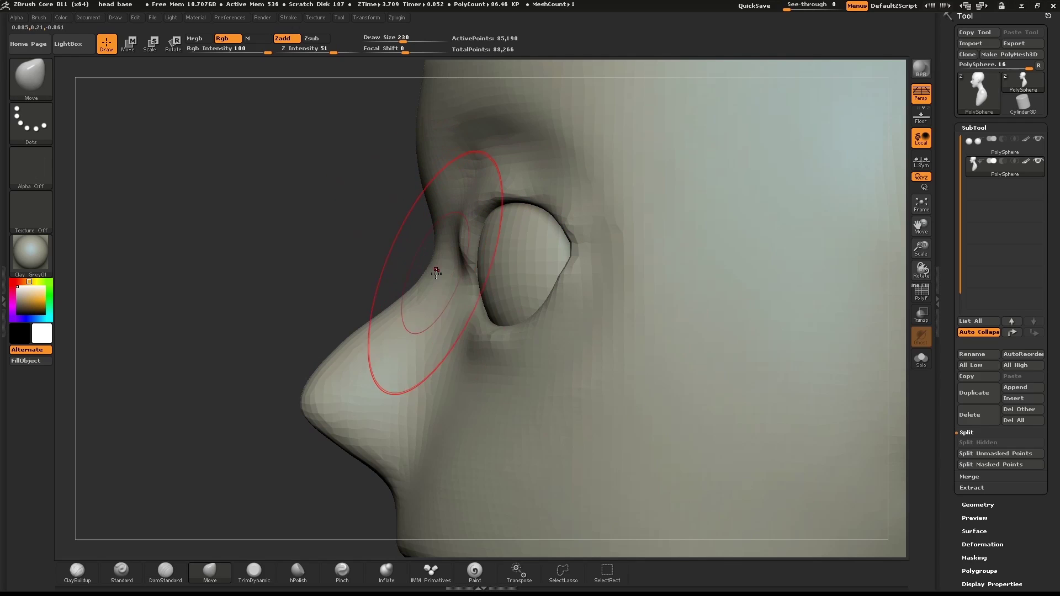
pyautogui.moveTo(472, 294); pyautogui.dragTo(507, 295)
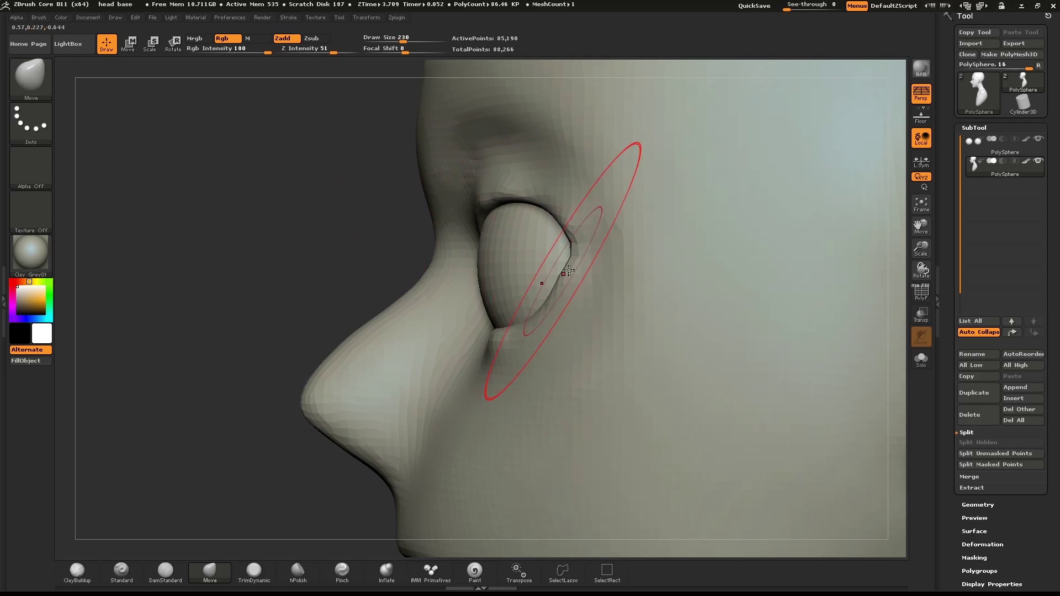
pyautogui.moveTo(575, 274); pyautogui.dragTo(614, 295)
# Reshape the upper eyelid down and back over the eyeball in profile, reducing the draw size to 110, and smooth the outer corner.
pyautogui.press('[')
pyautogui.press('[')
pyautogui.moveTo(560, 195)
pyautogui.mouseDown()
pyautogui.moveTo(555, 217)
pyautogui.moveTo(497, 223)
pyautogui.moveTo(546, 228)
pyautogui.moveTo(596, 263)
pyautogui.mouseUp()
pyautogui.press('[')
pyautogui.press('[')
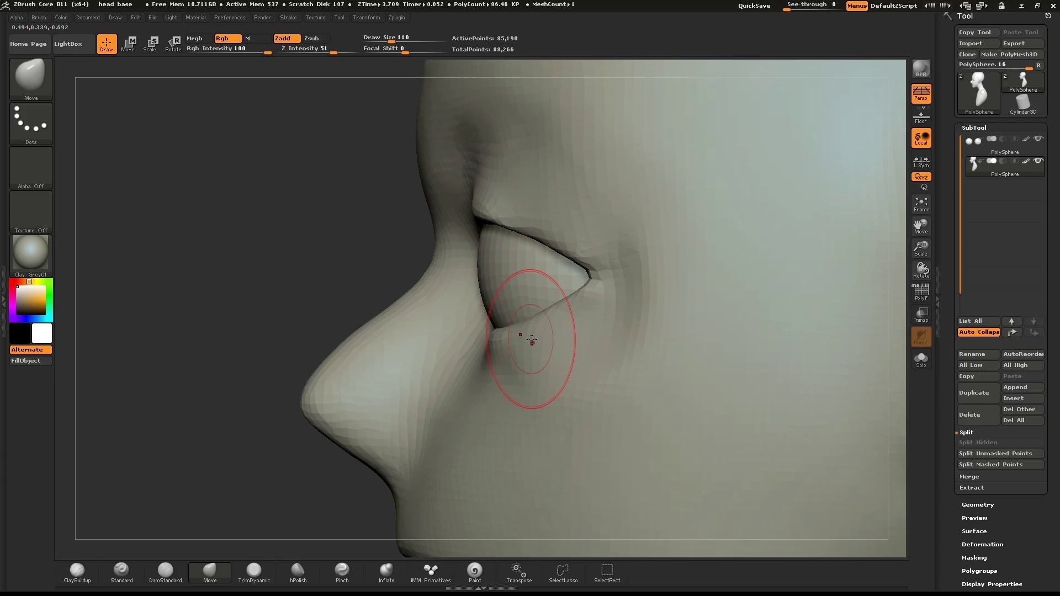
pyautogui.keyDown('shift'); pyautogui.moveTo(594, 291); pyautogui.dragTo(554, 259); pyautogui.keyUp('shift')
# Adjust the upper eyelid rim from a near-front view with the Move brush at draw size 101 and smooth it.
pyautogui.moveTo(291, 268)
pyautogui.mouseDown()
pyautogui.moveTo(361, 265)
pyautogui.moveTo(396, 249)
pyautogui.moveTo(353, 265)
pyautogui.moveTo(343, 324)
pyautogui.mouseUp()
pyautogui.press('s')
pyautogui.moveTo(365, 289)
pyautogui.mouseDown()
pyautogui.moveTo(350, 277)
pyautogui.moveTo(396, 252)
pyautogui.mouseUp()
pyautogui.press('s')
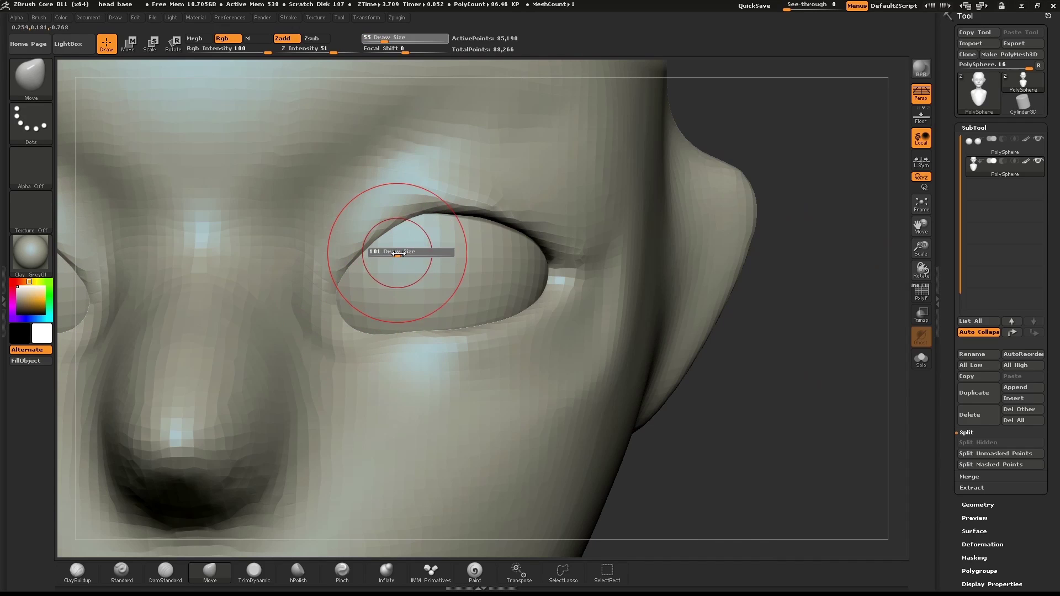
pyautogui.moveTo(492, 207)
pyautogui.keyDown('shift'); pyautogui.mouseDown()
pyautogui.moveTo(597, 256)
pyautogui.moveTo(575, 222)
pyautogui.moveTo(499, 208)
pyautogui.moveTo(465, 227)
pyautogui.moveTo(484, 235)
pyautogui.mouseUp(); pyautogui.keyUp('shift')
# Pull the lower eyelid rim downward with the Move brush at draw size 162 and smooth the skin beneath it.
pyautogui.press('s')
pyautogui.moveTo(402, 271); pyautogui.dragTo(395, 265)
pyautogui.moveTo(450, 334); pyautogui.dragTo(449, 366)
pyautogui.moveTo(512, 359); pyautogui.dragTo(504, 366)
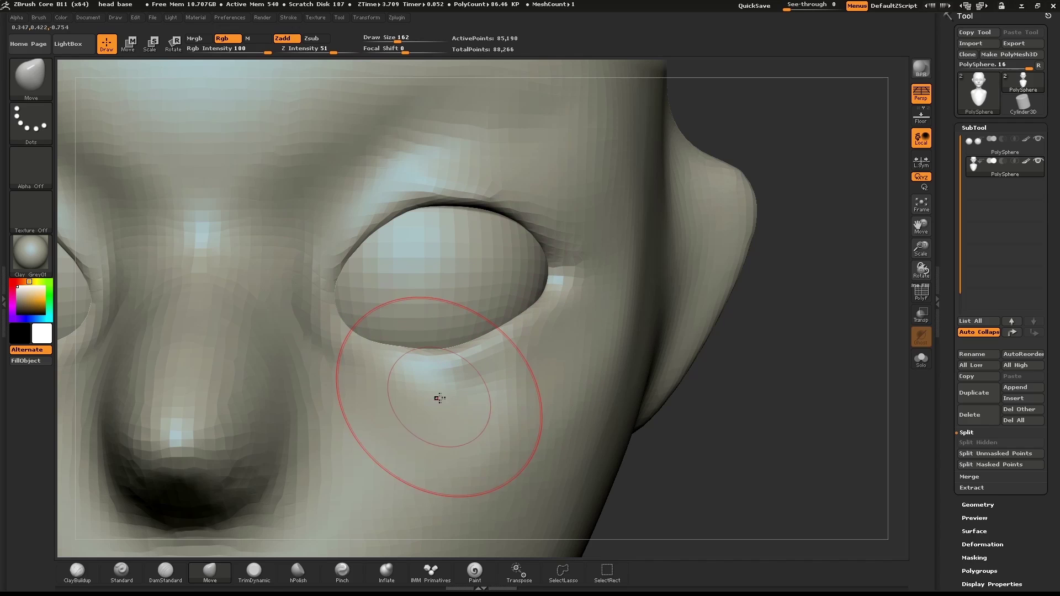
pyautogui.moveTo(437, 395)
pyautogui.keyDown('shift'); pyautogui.mouseDown()
pyautogui.moveTo(572, 380)
pyautogui.moveTo(465, 370)
pyautogui.mouseUp(); pyautogui.keyUp('shift')
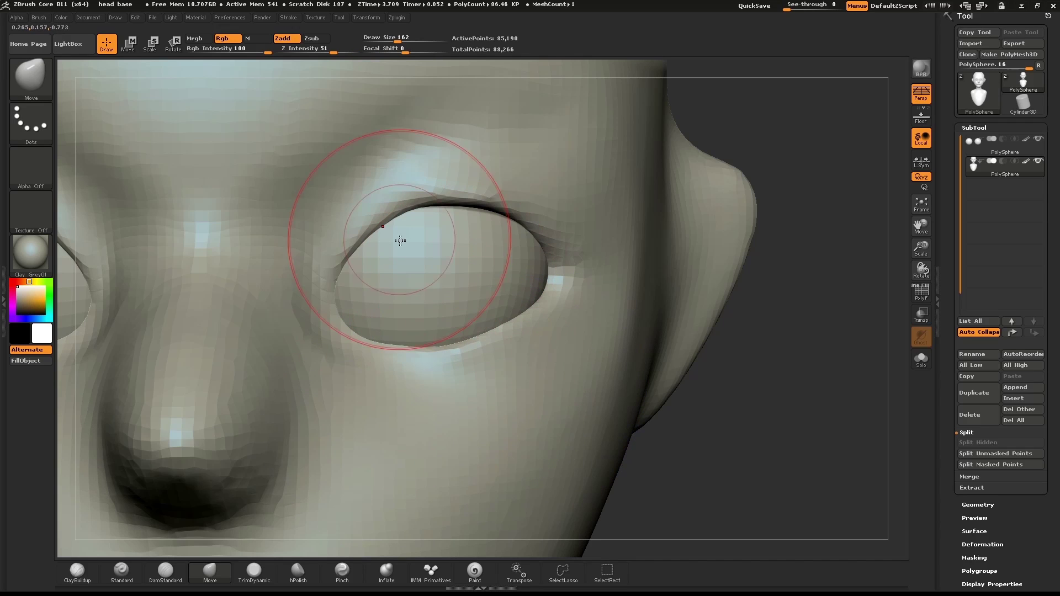
# Raise the upper eyelid rim along its arc with the Move brush at draw size 162.
pyautogui.moveTo(405, 259)
pyautogui.mouseDown()
pyautogui.moveTo(402, 251)
pyautogui.moveTo(463, 224)
pyautogui.mouseUp()
pyautogui.moveTo(482, 242); pyautogui.dragTo(481, 231)
pyautogui.moveTo(508, 245); pyautogui.dragTo(505, 228)
pyautogui.press('s')
# Nudge the outer part of the lower eyelid upward with the Move brush at draw size 101.
pyautogui.keyDown('alt'); pyautogui.moveTo(843, 231); pyautogui.dragTo(768, 160); pyautogui.keyUp('alt')
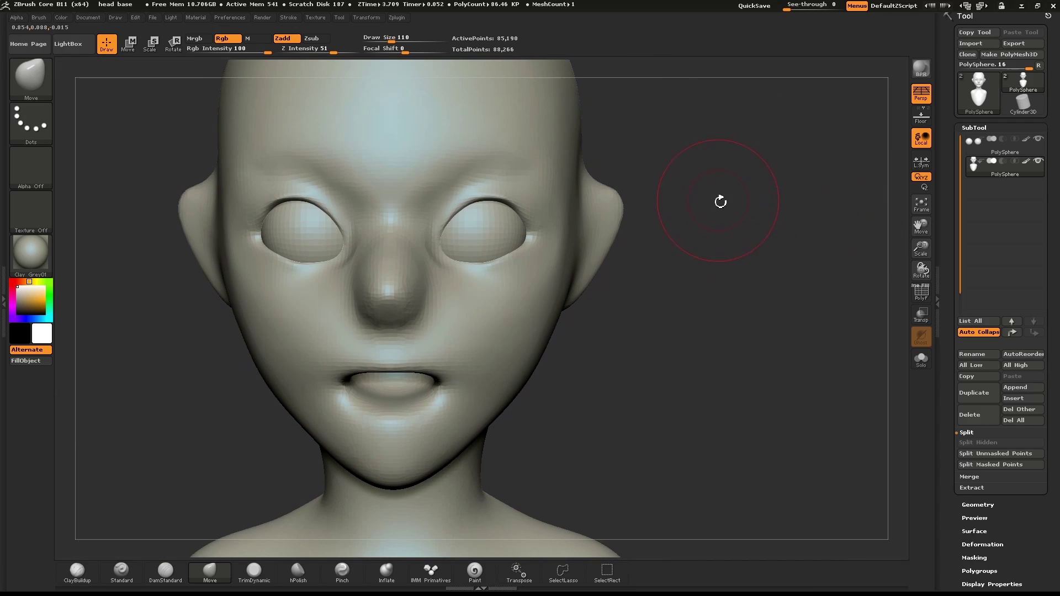
pyautogui.keyDown('alt'); pyautogui.moveTo(740, 205); pyautogui.dragTo(703, 268); pyautogui.keyUp('alt')
pyautogui.press('s')
pyautogui.moveTo(495, 308); pyautogui.dragTo(504, 295)
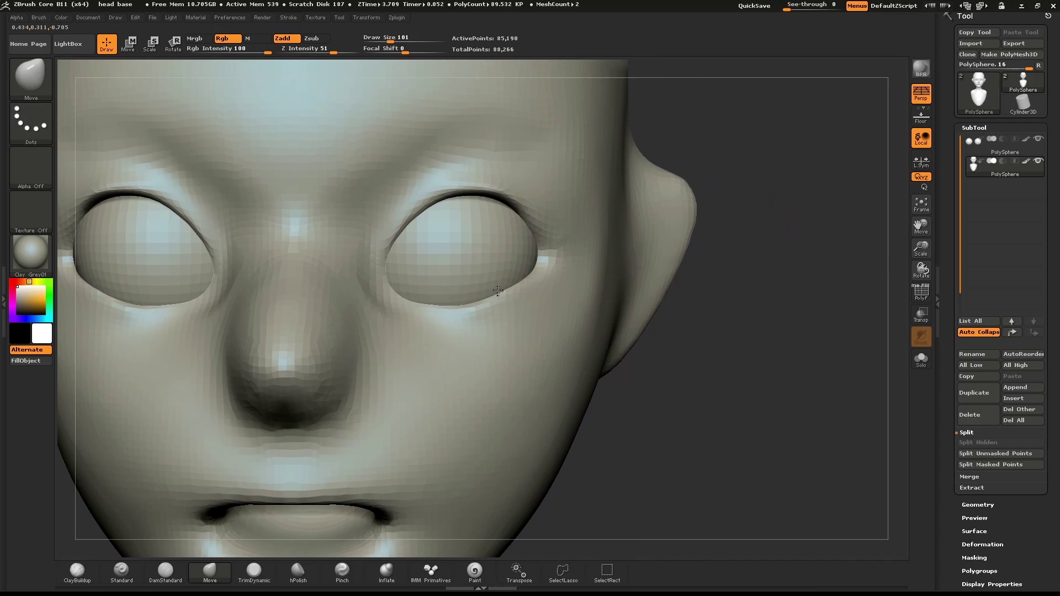
pyautogui.moveTo(809, 229)
pyautogui.mouseDown()
pyautogui.moveTo(769, 227)
pyautogui.moveTo(790, 227)
pyautogui.mouseUp()
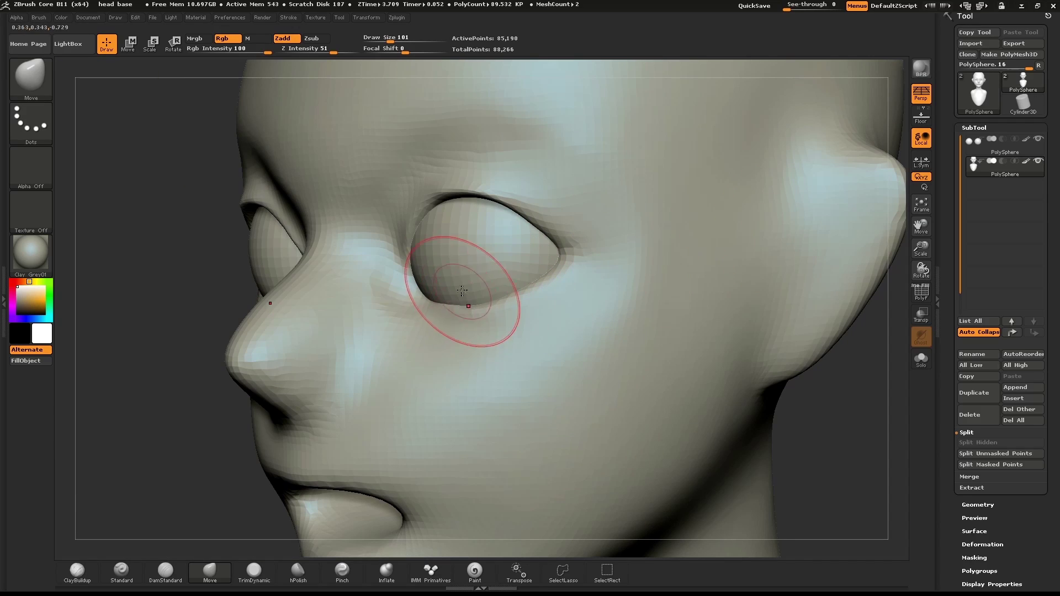
# Refine the outer upper eyelid with the Move brush at draw size 145, reduce the draw size to 84 and remesh the head.
pyautogui.press(']')
pyautogui.press(']')
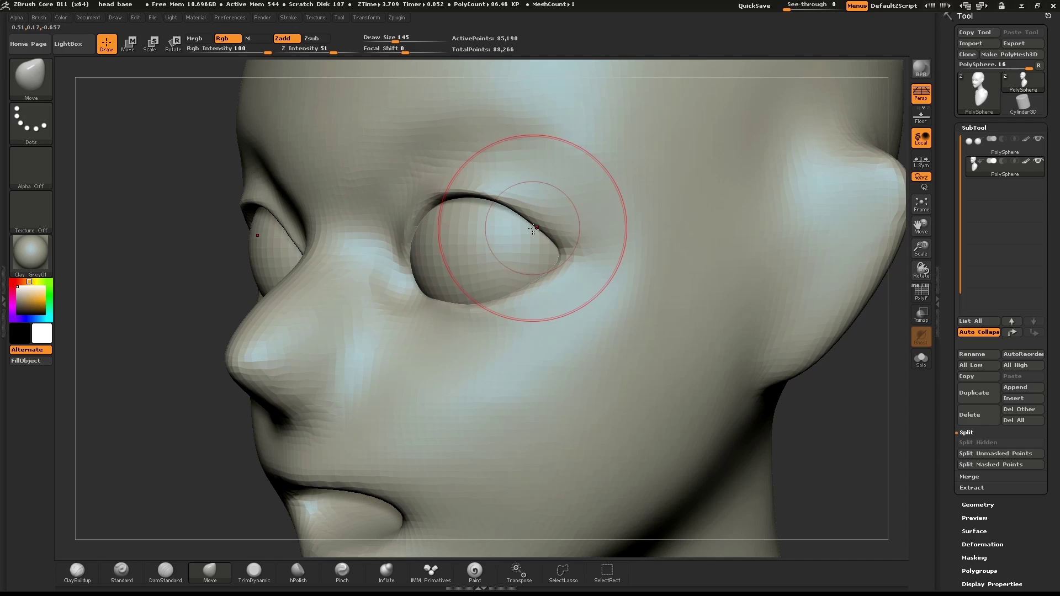
pyautogui.moveTo(527, 222); pyautogui.dragTo(534, 227)
pyautogui.press('[')
pyautogui.press('[')
pyautogui.press('[')
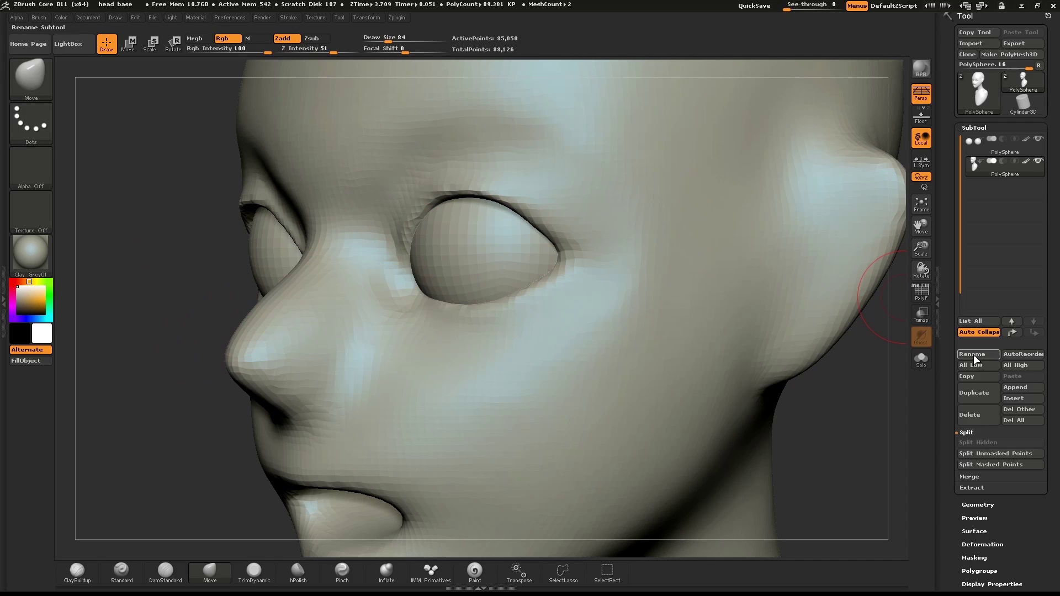
pyautogui.moveTo(902, 415); pyautogui.dragTo(921, 427)
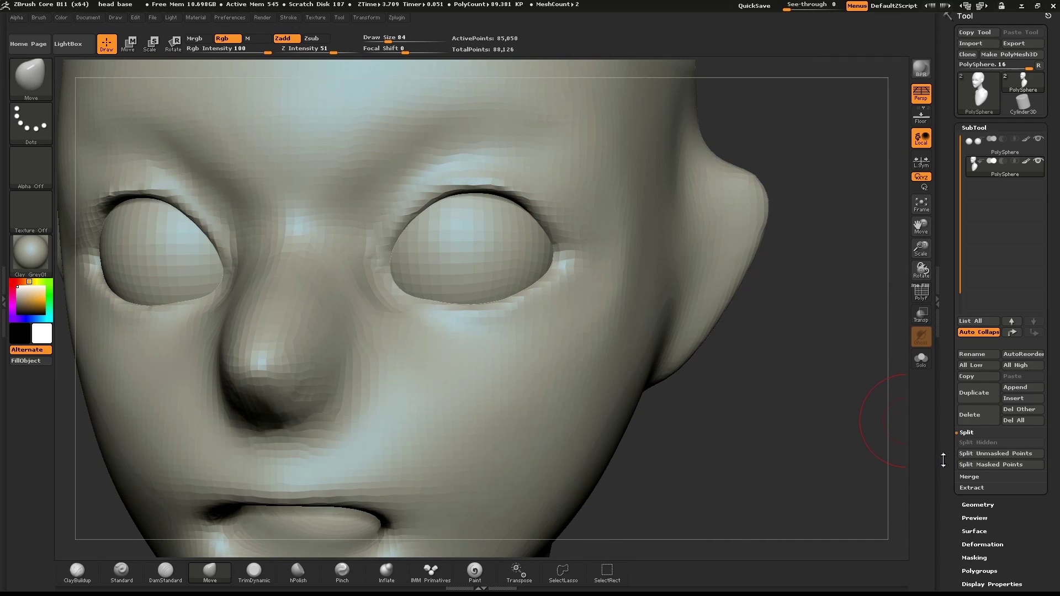
# Apply ClayPolish to the head mesh and clear the mask it leaves.
pyautogui.scroll(-2, 944, 460)
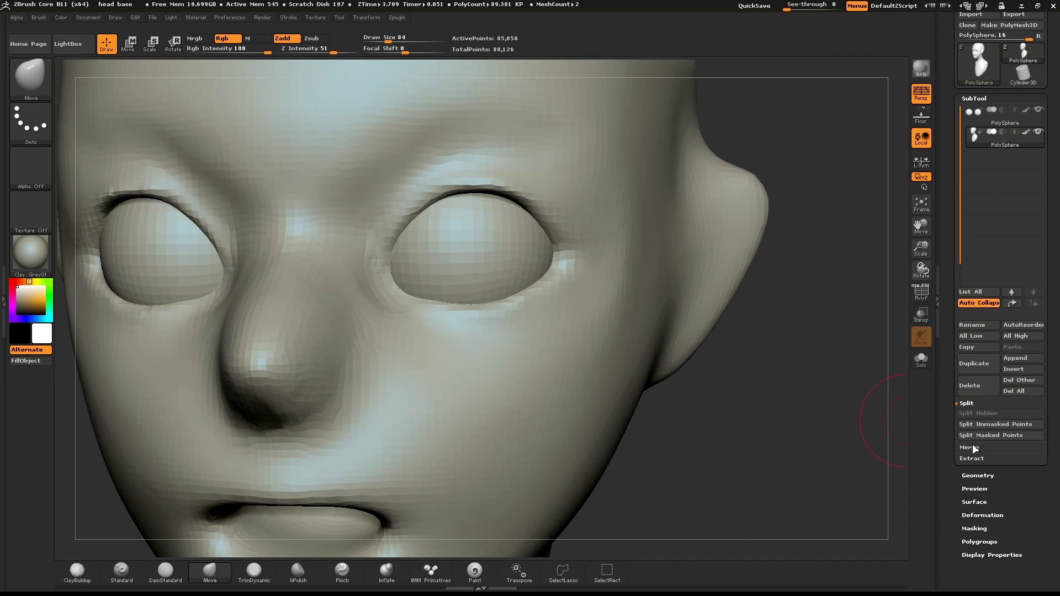
pyautogui.click(976, 475)
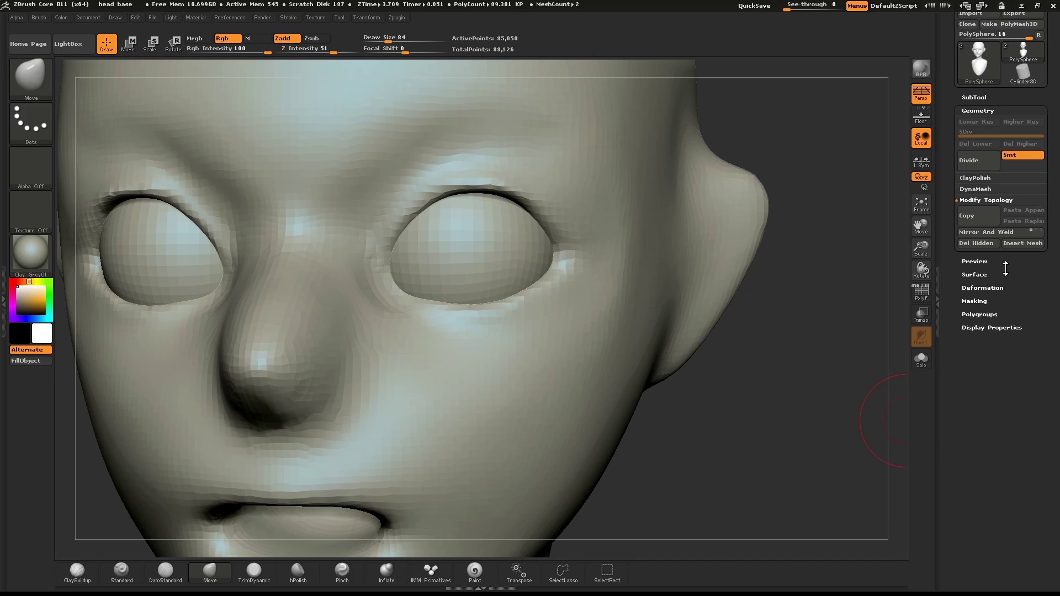
pyautogui.click(975, 178)
pyautogui.click(975, 193)
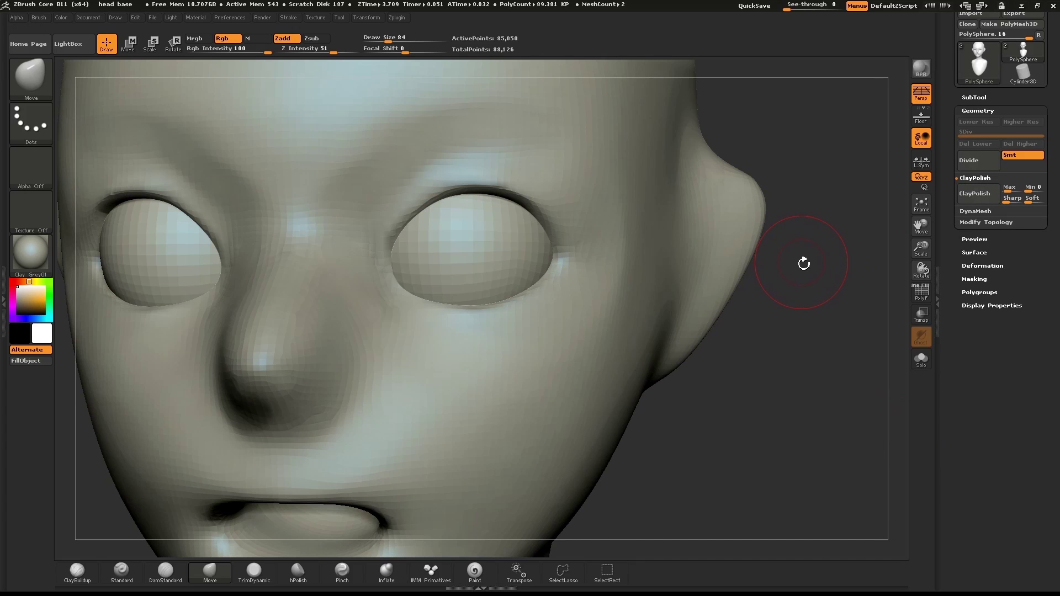
pyautogui.hotkey('ctrl', 'shift', 'a')
# Set the draw size to 58 and open the head's DynaMesh settings.
pyautogui.press('s')
pyautogui.moveTo(456, 218); pyautogui.dragTo(453, 218)
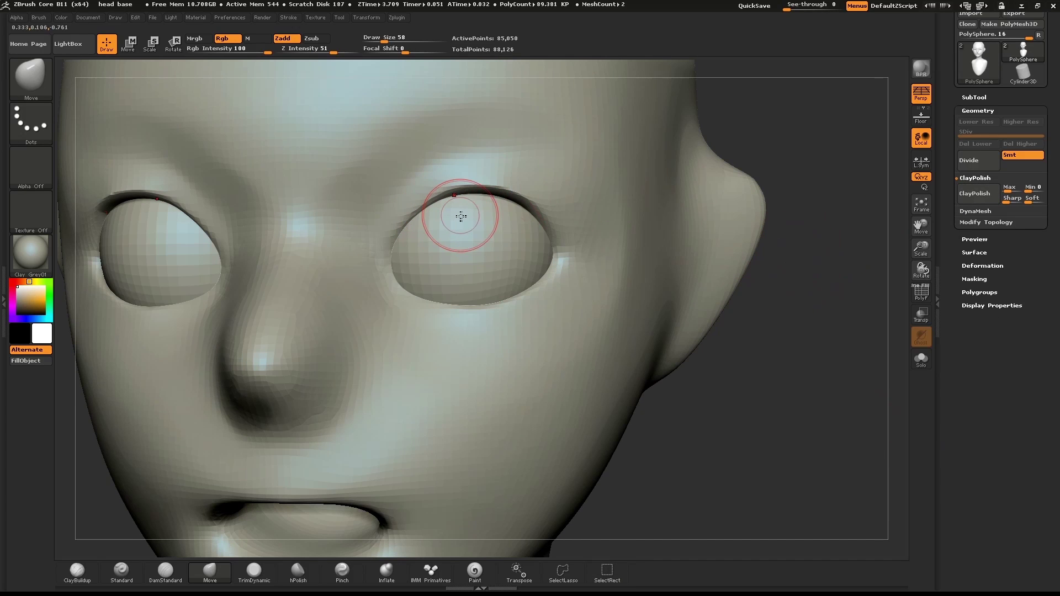
pyautogui.click(979, 211)
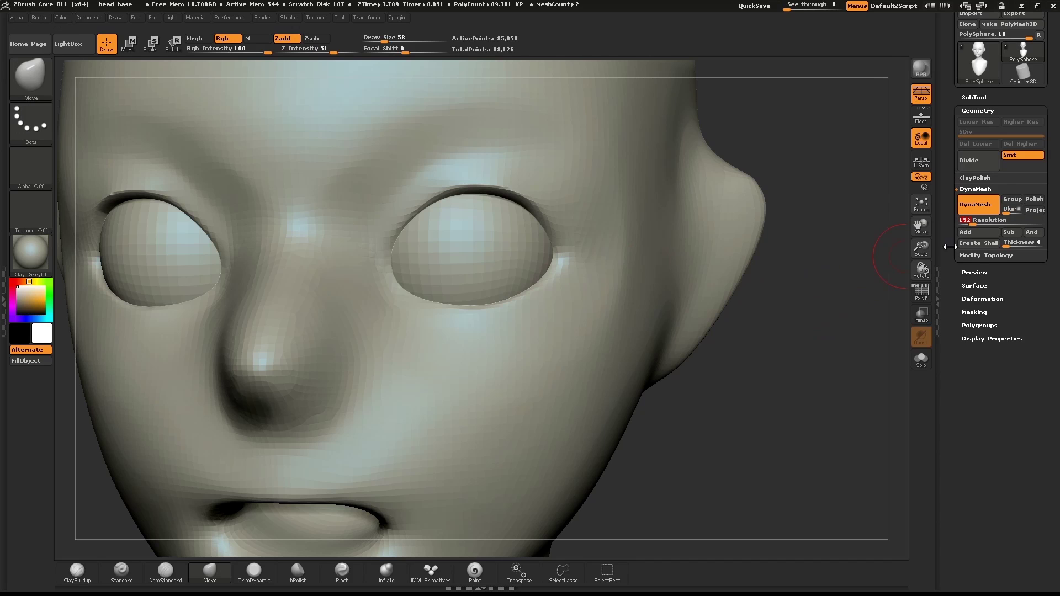
# Remesh the head with DynaMesh at resolution 168 and select the DamStandard brush.
pyautogui.keyDown('ctrl'); pyautogui.moveTo(868, 291); pyautogui.dragTo(830, 383); pyautogui.keyUp('ctrl')
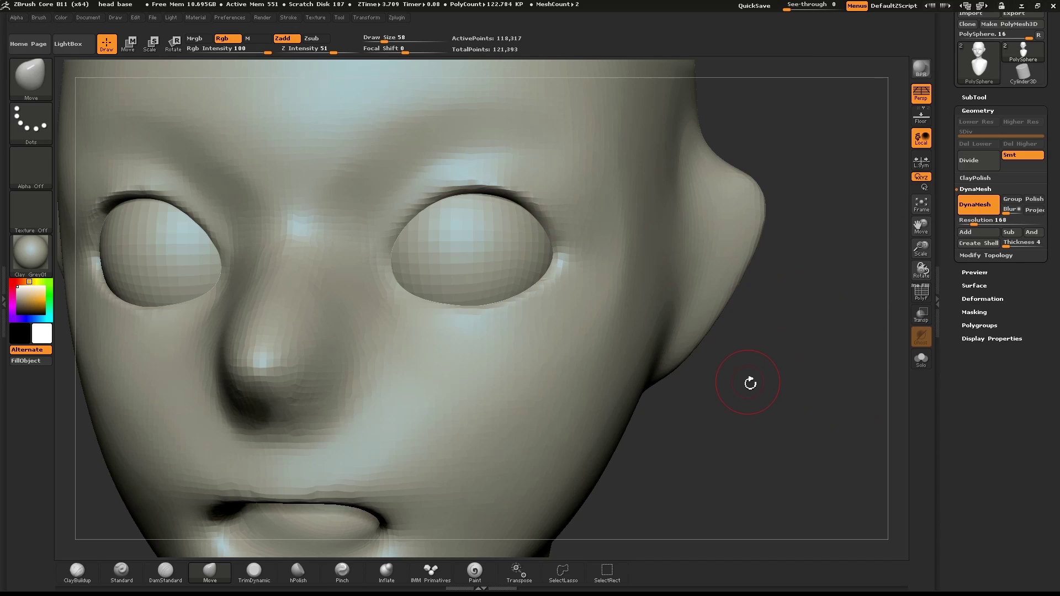
pyautogui.press('b')
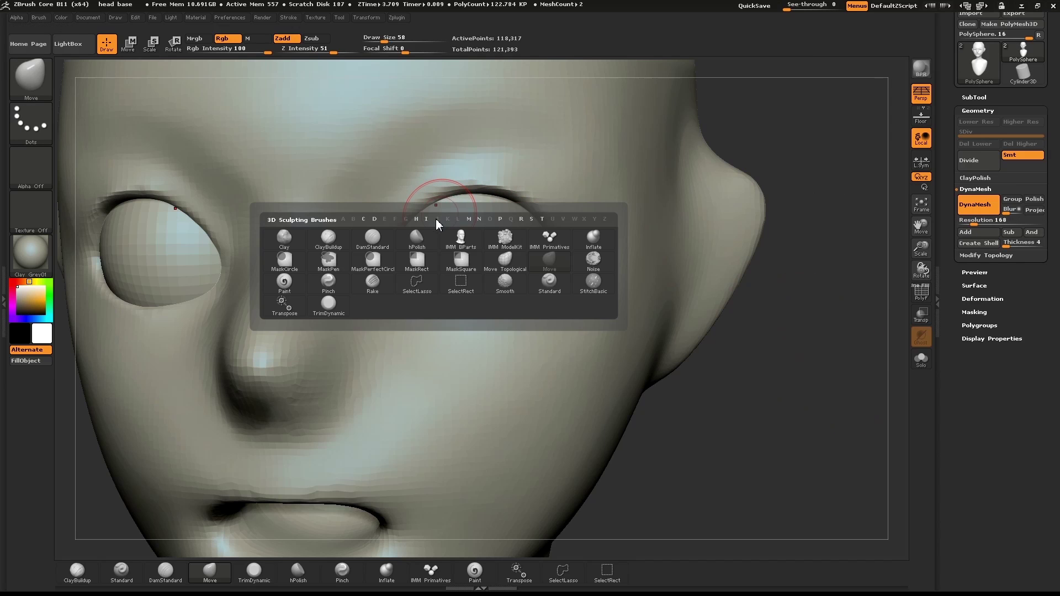
pyautogui.click(166, 571)
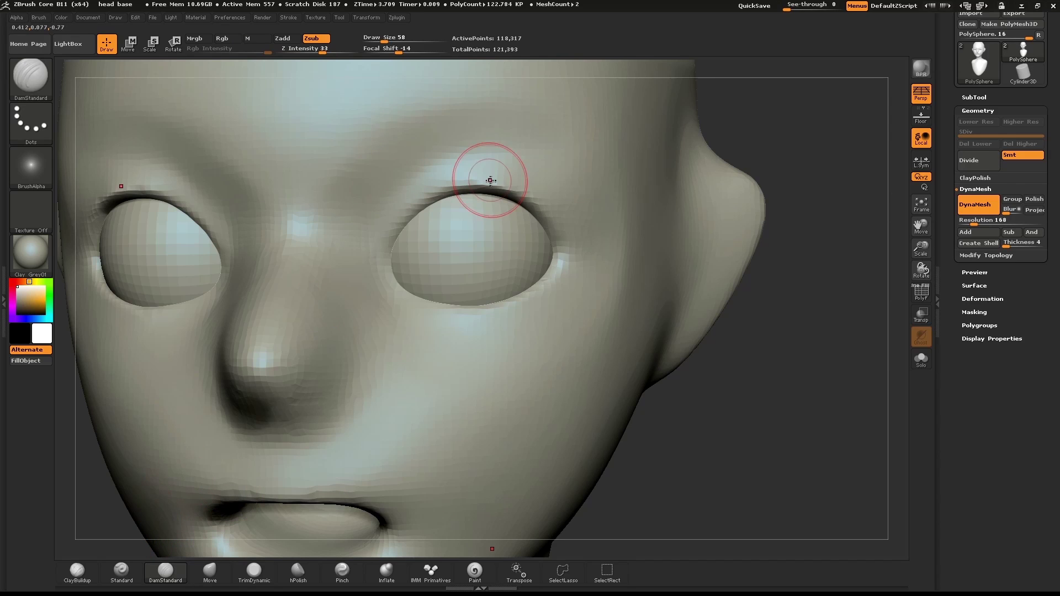
# Carve creases along the upper and lower eyelid rims with DamStandard at draw size 43 and remesh the head.
pyautogui.moveTo(391, 248)
pyautogui.mouseDown()
pyautogui.moveTo(398, 231)
pyautogui.moveTo(396, 280)
pyautogui.moveTo(412, 212)
pyautogui.moveTo(463, 192)
pyautogui.mouseUp()
pyautogui.hotkey('ctrl', 'z')
pyautogui.press('s')
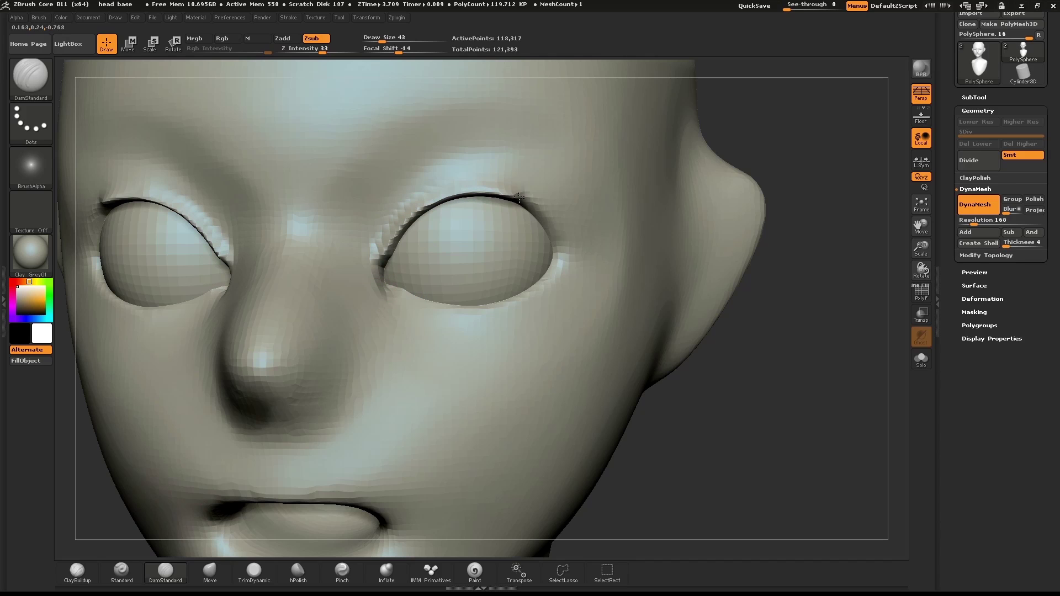
pyautogui.moveTo(392, 289)
pyautogui.mouseDown()
pyautogui.moveTo(436, 310)
pyautogui.moveTo(497, 314)
pyautogui.moveTo(569, 277)
pyautogui.moveTo(578, 243)
pyautogui.mouseUp()
pyautogui.press('ctrl')
pyautogui.keyDown('ctrl'); pyautogui.moveTo(820, 388); pyautogui.dragTo(840, 338); pyautogui.keyUp('ctrl')
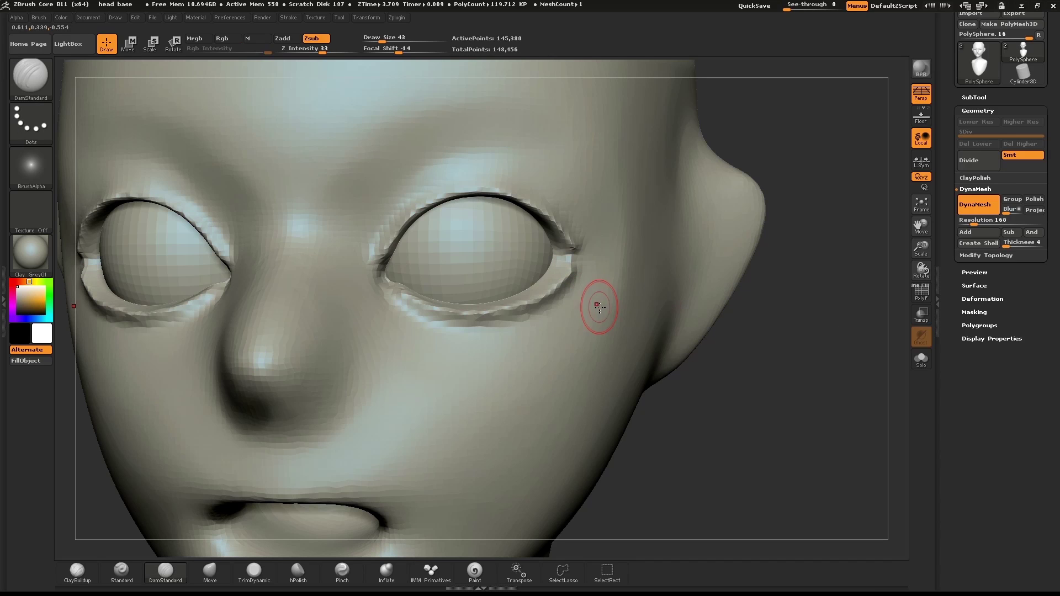
# Smooth the carved eyelid rims and remesh the head with DynaMesh Polish enabled.
pyautogui.moveTo(575, 291)
pyautogui.keyDown('shift'); pyautogui.mouseDown()
pyautogui.moveTo(561, 305)
pyautogui.moveTo(389, 324)
pyautogui.moveTo(572, 290)
pyautogui.mouseUp(); pyautogui.keyUp('shift')
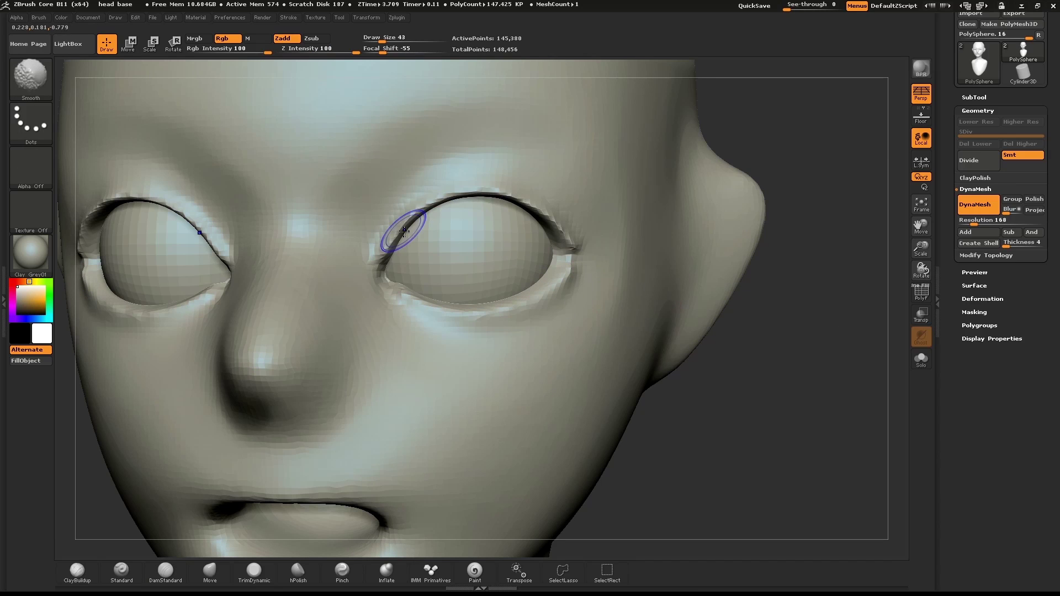
pyautogui.moveTo(404, 232)
pyautogui.keyDown('shift'); pyautogui.mouseDown()
pyautogui.moveTo(419, 232)
pyautogui.moveTo(457, 192)
pyautogui.mouseUp(); pyautogui.keyUp('shift')
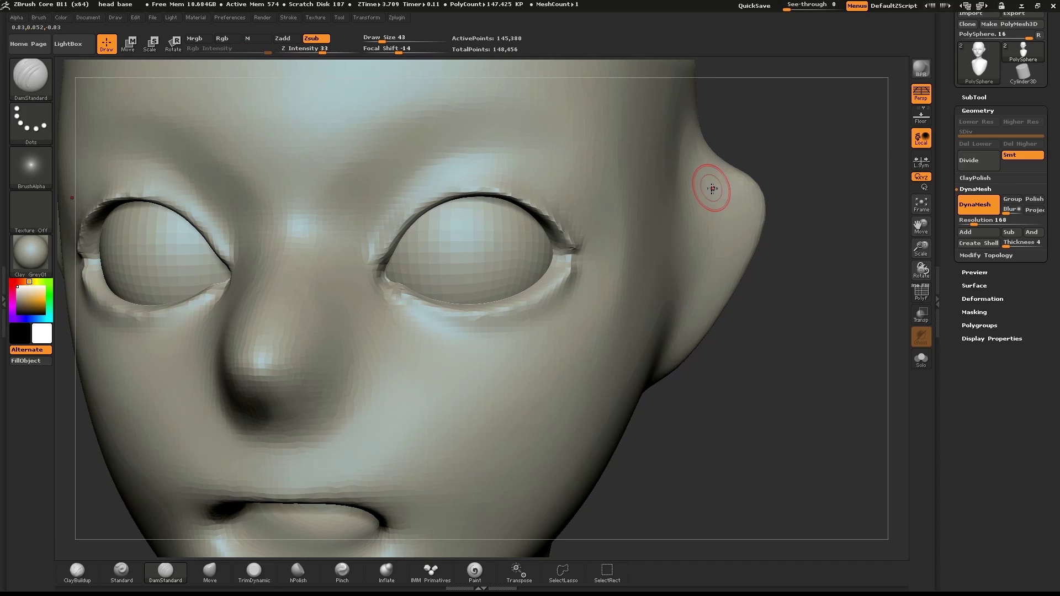
pyautogui.click(1035, 199)
pyautogui.keyDown('ctrl'); pyautogui.moveTo(830, 337); pyautogui.dragTo(830, 315); pyautogui.keyUp('ctrl')
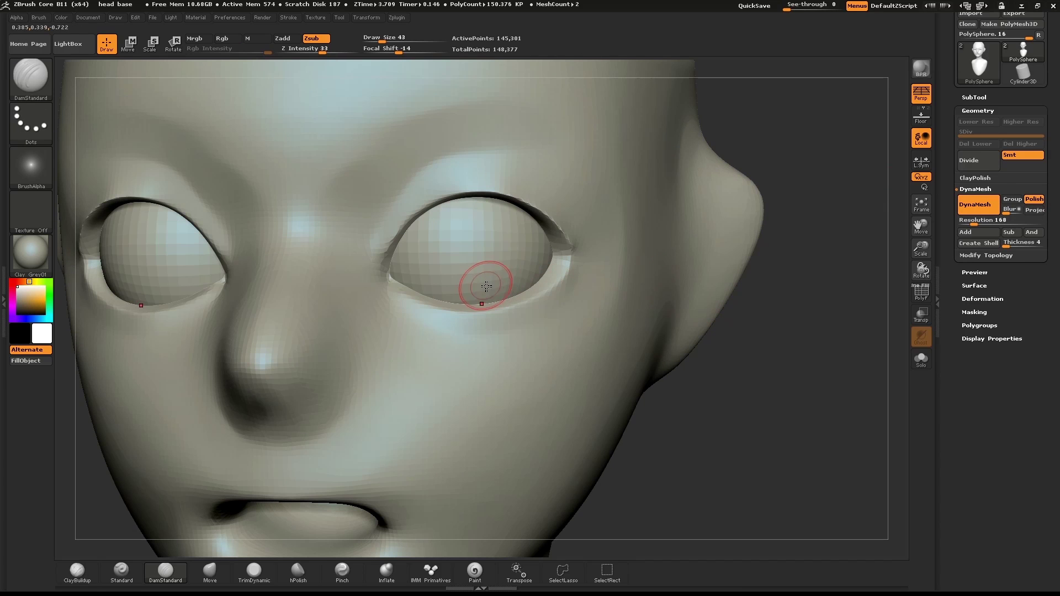
# Reshape the outer upper eyelid, inner eye corner and lower eyelid with the Move brush at draw size 130.
pyautogui.moveTo(826, 142); pyautogui.dragTo(795, 64)
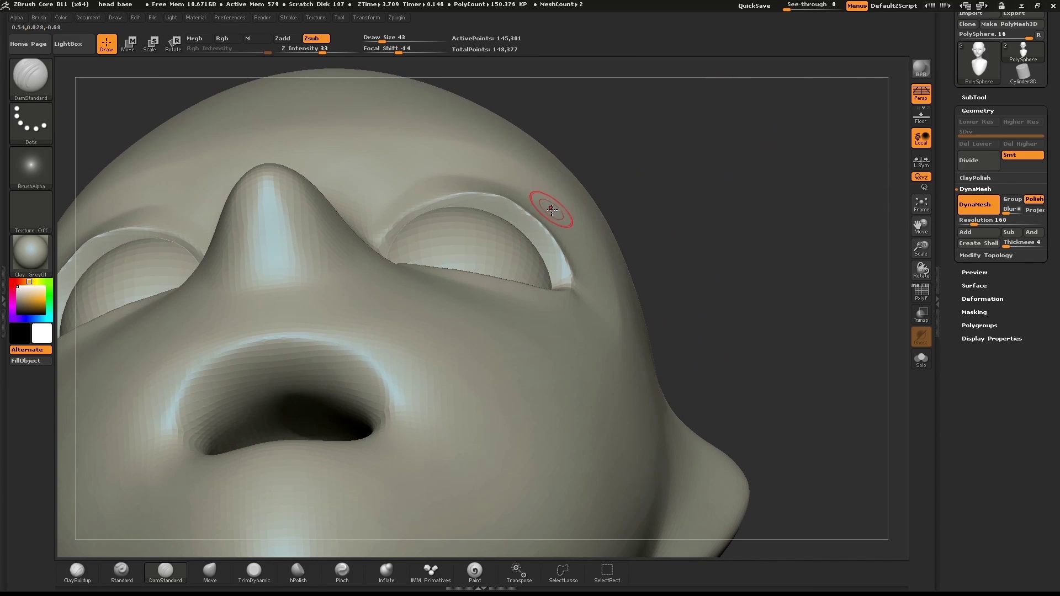
pyautogui.press('s')
pyautogui.moveTo(551, 208)
pyautogui.mouseDown()
pyautogui.moveTo(570, 204)
pyautogui.moveTo(531, 230)
pyautogui.mouseUp()
pyautogui.press('b')
pyautogui.press('m')
pyautogui.press('v')
pyautogui.moveTo(716, 164); pyautogui.dragTo(712, 243)
pyautogui.press('[')
pyautogui.press('[')
pyautogui.press('s')
pyautogui.click(511, 258)
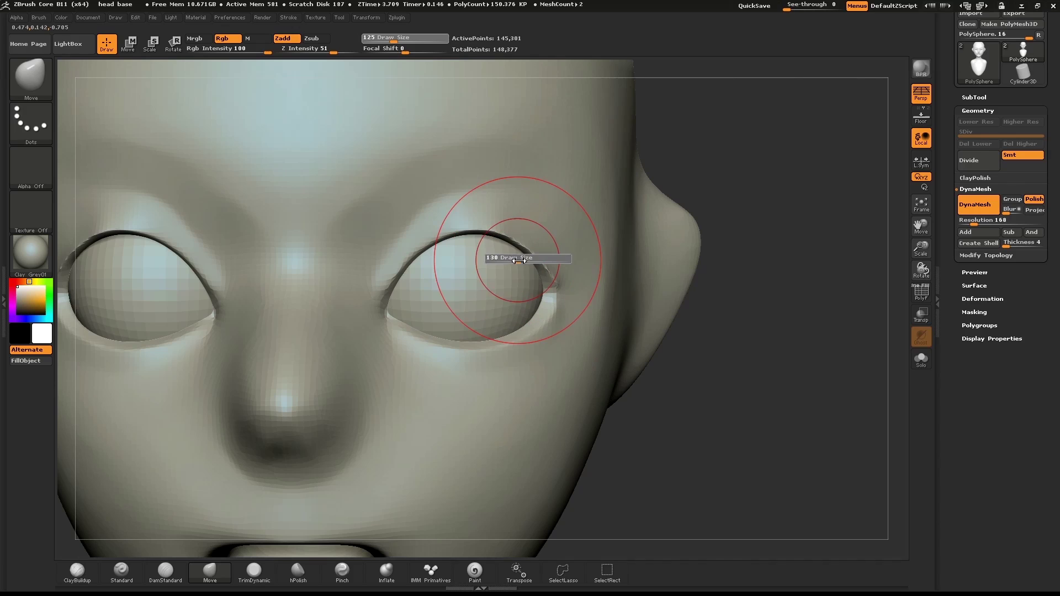
pyautogui.moveTo(507, 244); pyautogui.dragTo(517, 236)
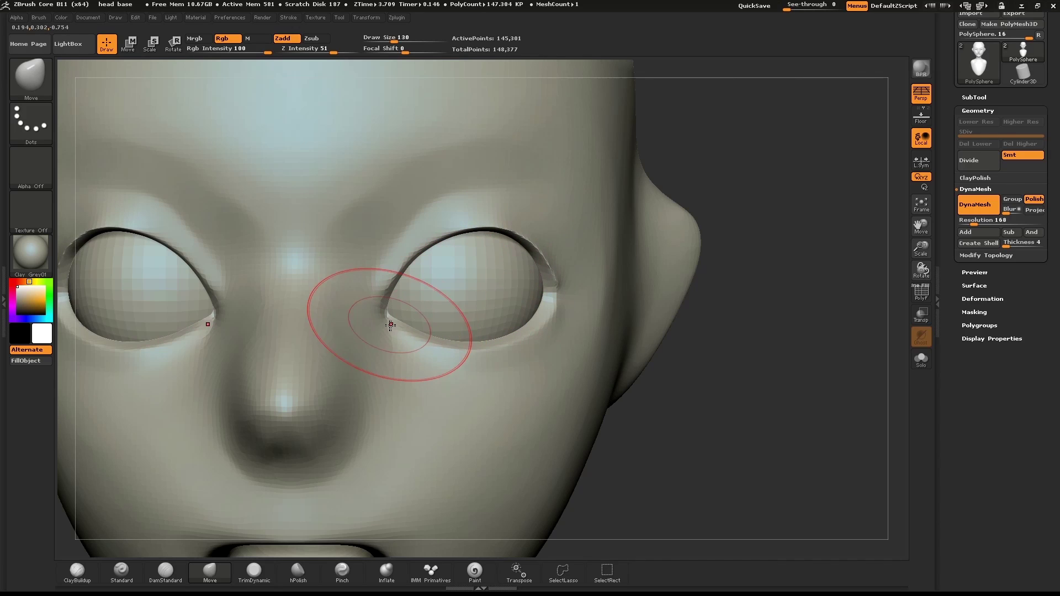
pyautogui.moveTo(385, 327); pyautogui.dragTo(385, 329)
pyautogui.moveTo(476, 354); pyautogui.dragTo(476, 356)
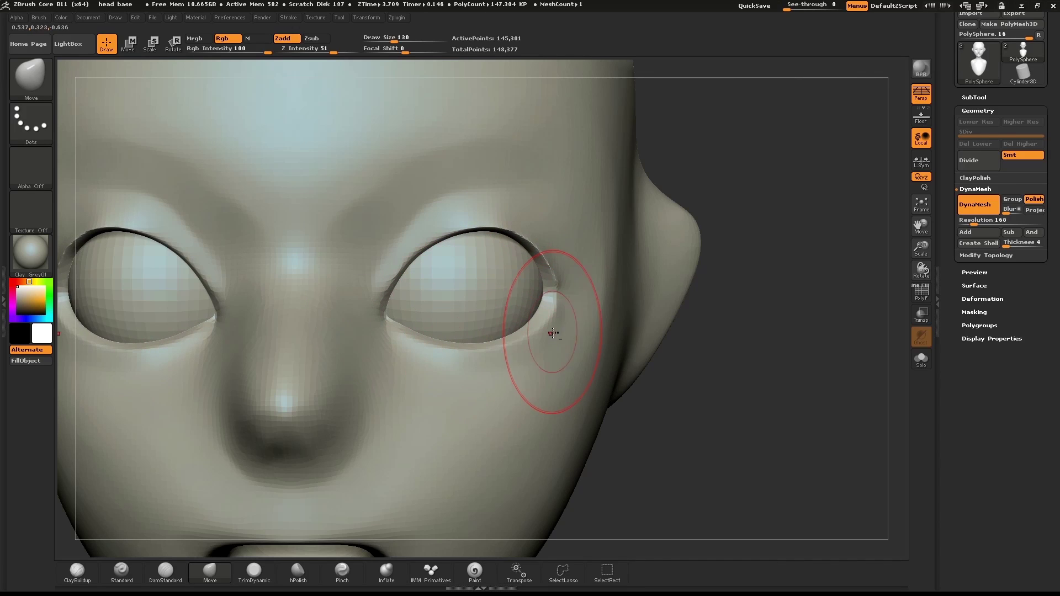
# Refine the upper eyelid rim from below the head with the Move brush at draw sizes 168 and 115.
pyautogui.moveTo(552, 328); pyautogui.dragTo(473, 379, button='right')
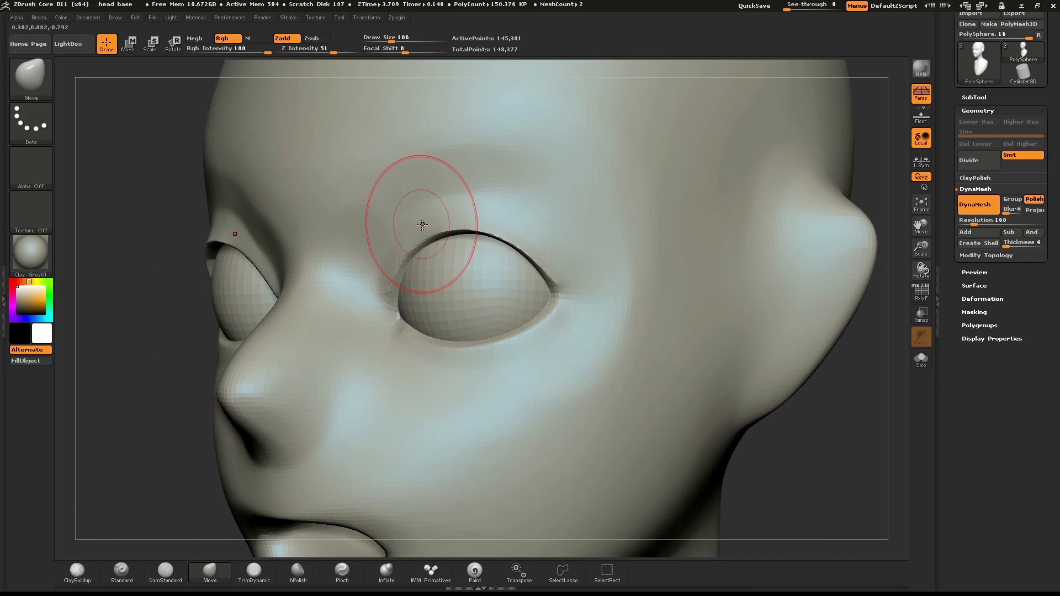
pyautogui.moveTo(147, 329)
pyautogui.mouseDown()
pyautogui.moveTo(160, 341)
pyautogui.moveTo(157, 215)
pyautogui.mouseUp()
pyautogui.press('s')
pyautogui.moveTo(505, 273); pyautogui.dragTo(481, 268)
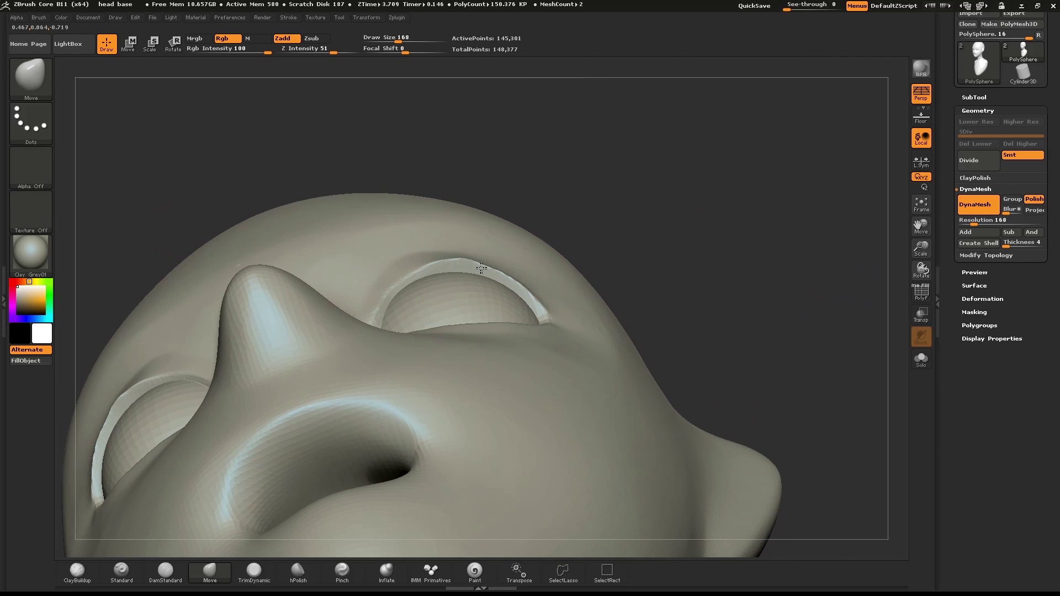
pyautogui.press('[')
pyautogui.press('[')
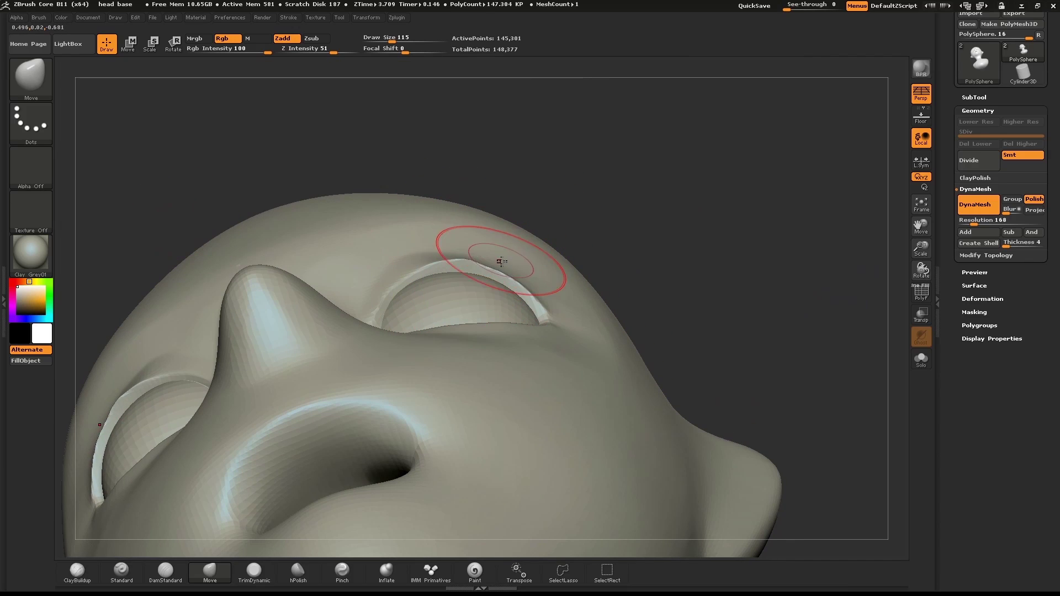
pyautogui.moveTo(677, 152); pyautogui.dragTo(687, 286)
pyautogui.moveTo(697, 213)
pyautogui.keyDown('alt'); pyautogui.mouseDown()
pyautogui.moveTo(734, 213)
pyautogui.moveTo(705, 224)
pyautogui.mouseUp(); pyautogui.keyUp('alt')
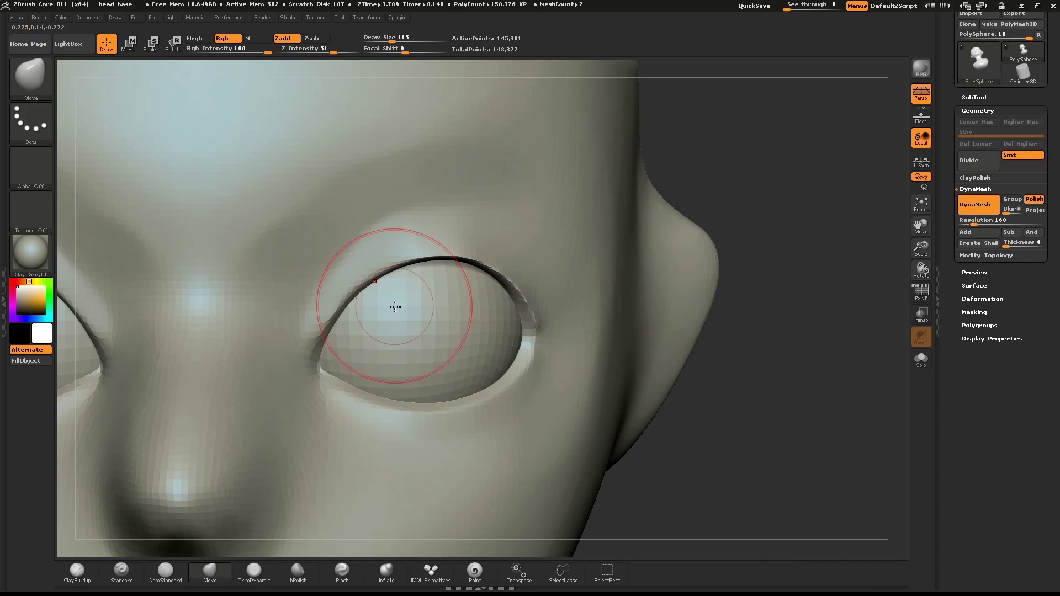
# Carve an arched fold above the upper eyelid with DamStandard at draw size 52.
pyautogui.click(164, 579)
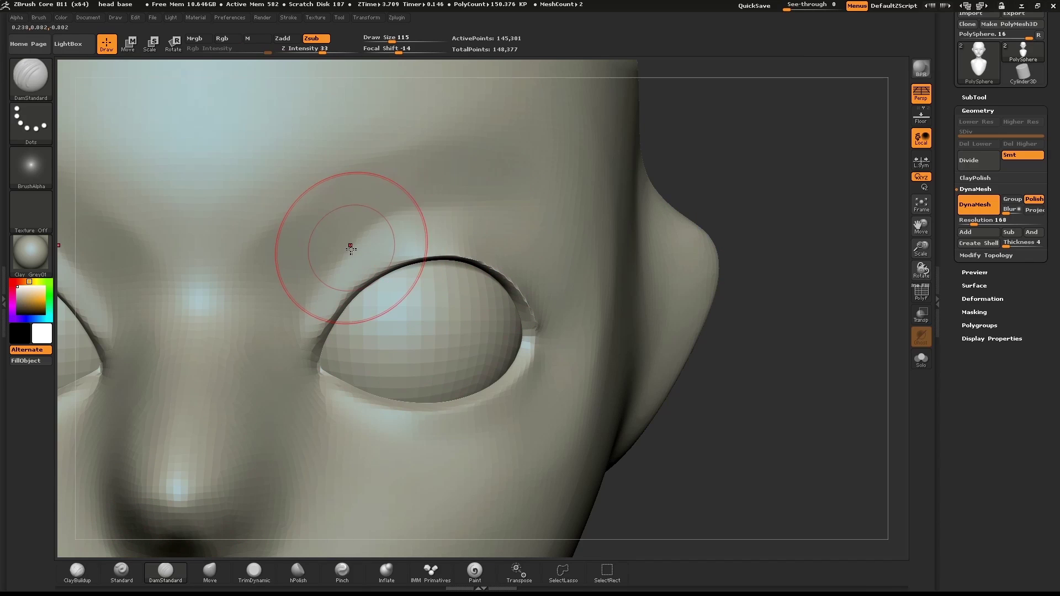
pyautogui.moveTo(338, 246); pyautogui.dragTo(362, 237)
pyautogui.hotkey('ctrl', 'z')
pyautogui.press('s')
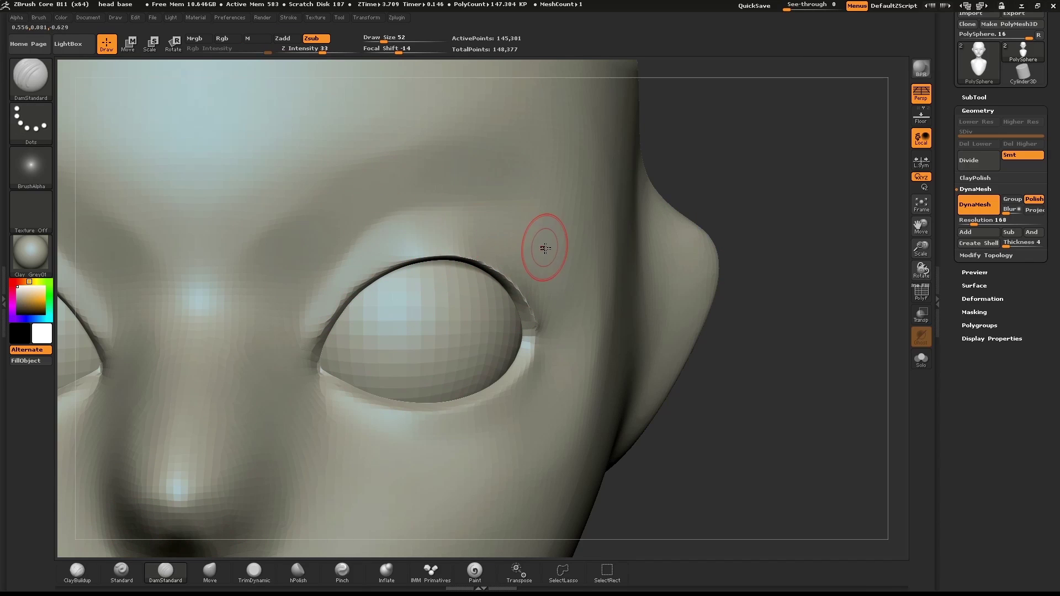
pyautogui.moveTo(423, 218); pyautogui.dragTo(337, 248)
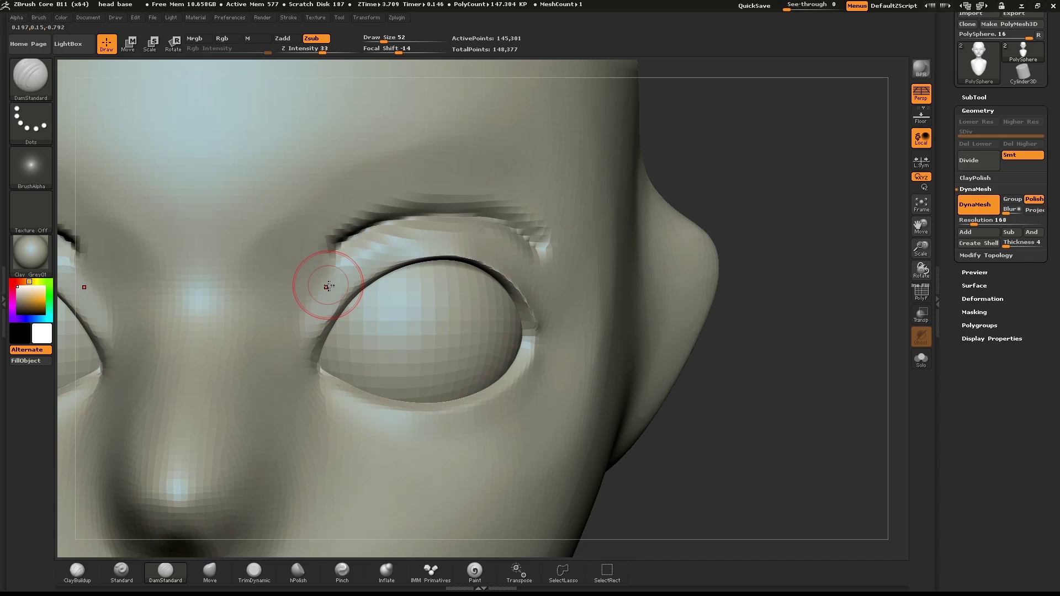
# Remesh the head and smooth the fold above the upper eyelid from the inner to the outer corner.
pyautogui.keyDown('ctrl'); pyautogui.moveTo(789, 134); pyautogui.dragTo(841, 169); pyautogui.keyUp('ctrl')
pyautogui.moveTo(434, 237)
pyautogui.keyDown('shift'); pyautogui.mouseDown()
pyautogui.moveTo(538, 251)
pyautogui.moveTo(543, 293)
pyautogui.mouseUp(); pyautogui.keyUp('shift')
pyautogui.keyDown('shift'); pyautogui.moveTo(386, 229); pyautogui.dragTo(287, 324); pyautogui.keyUp('shift')
# Build up the brow above the eye with the Inflate brush at draw size 120 and Z Intensity 10.
pyautogui.press('s')
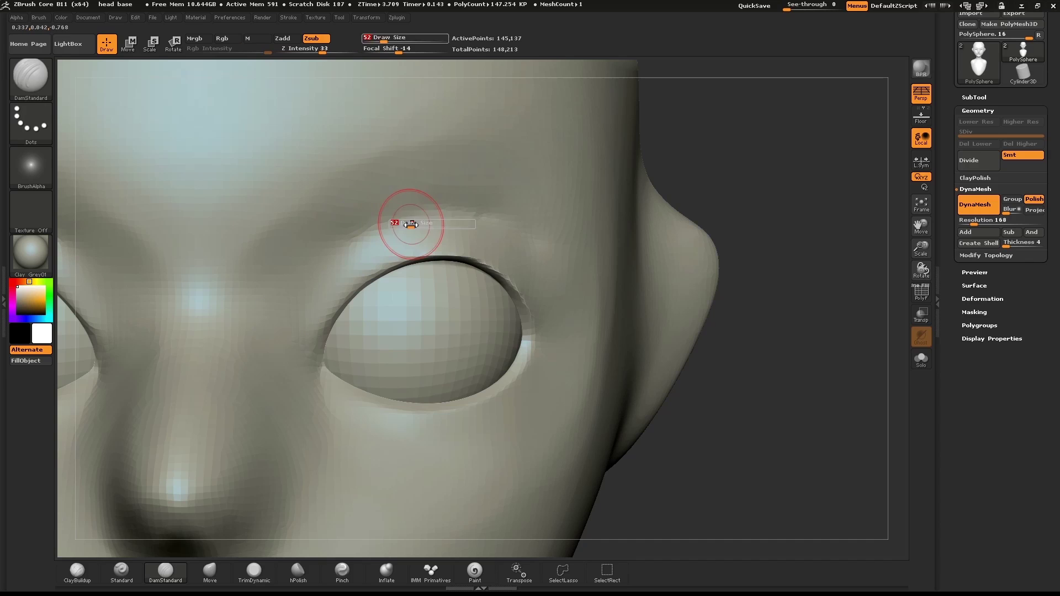
pyautogui.moveTo(411, 224); pyautogui.dragTo(423, 223)
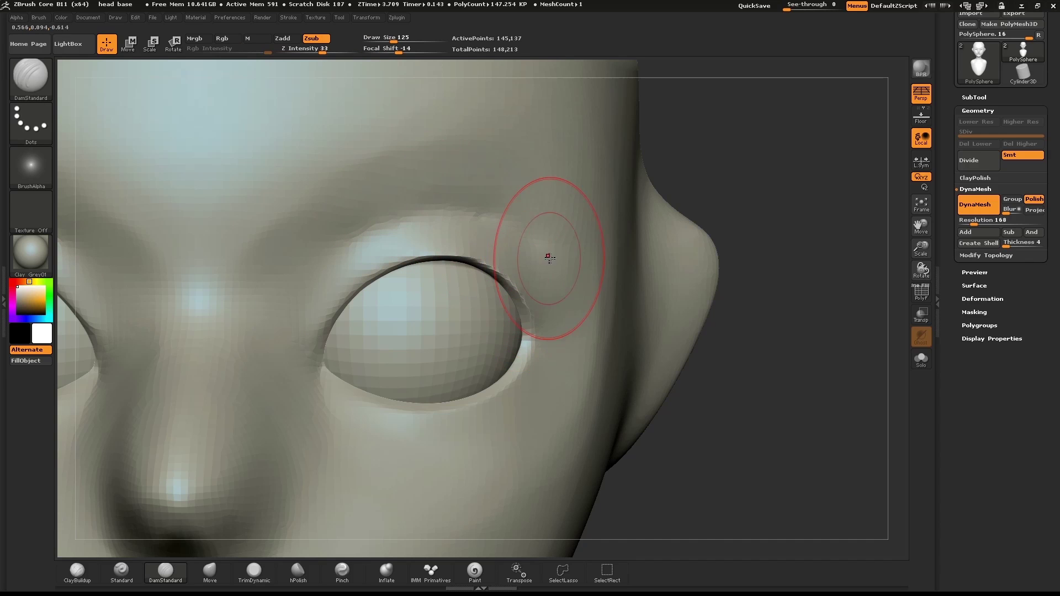
pyautogui.press('b')
pyautogui.press('i')
pyautogui.press('n')
pyautogui.moveTo(795, 182); pyautogui.dragTo(663, 174)
pyautogui.moveTo(487, 201)
pyautogui.mouseDown()
pyautogui.moveTo(544, 224)
pyautogui.moveTo(413, 196)
pyautogui.moveTo(343, 218)
pyautogui.mouseUp()
pyautogui.moveTo(188, 278)
pyautogui.keyDown('alt'); pyautogui.mouseDown()
pyautogui.moveTo(172, 256)
pyautogui.moveTo(202, 250)
pyautogui.mouseUp(); pyautogui.keyUp('alt')
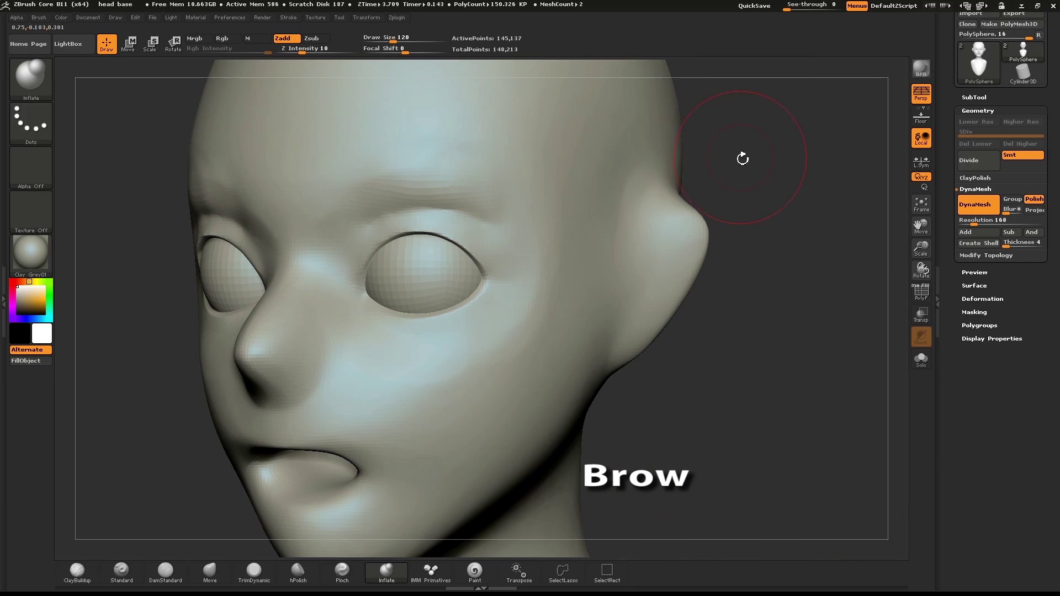
# Smooth the brow and the area beside the outer eye corner at draw size 76.
pyautogui.keyDown('alt'); pyautogui.moveTo(743, 158); pyautogui.dragTo(742, 190); pyautogui.keyUp('alt')
pyautogui.keyDown('shift'); pyautogui.moveTo(466, 201); pyautogui.dragTo(405, 202); pyautogui.keyUp('shift')
pyautogui.keyDown('shift'); pyautogui.moveTo(574, 266); pyautogui.dragTo(549, 273); pyautogui.keyUp('shift')
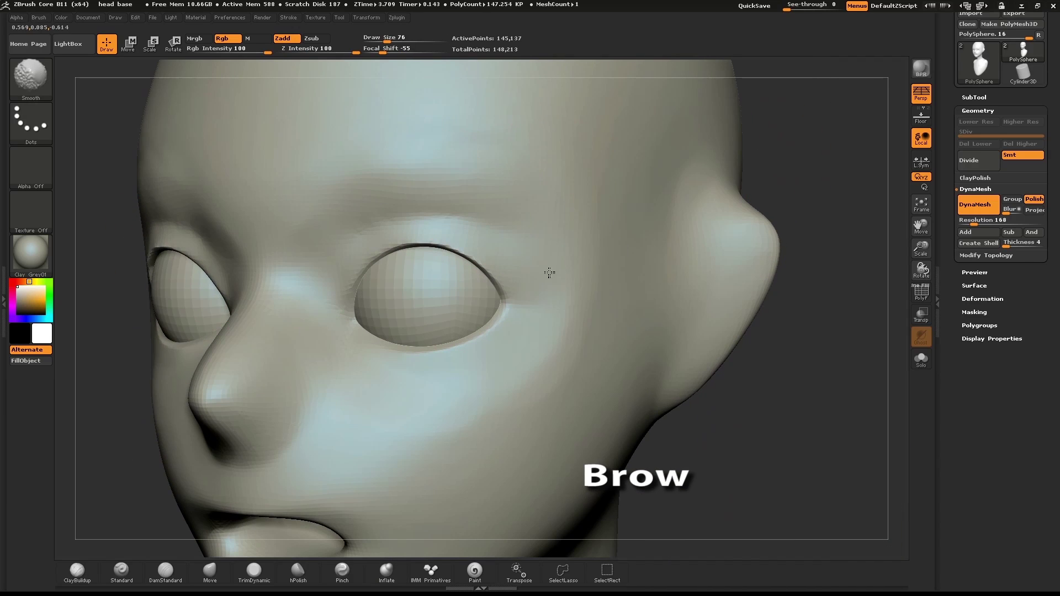
# Define the hollow below the brow with DamStandard at Z Intensity 10 and draw sizes 135 and 52, and remesh the head.
pyautogui.click(165, 573)
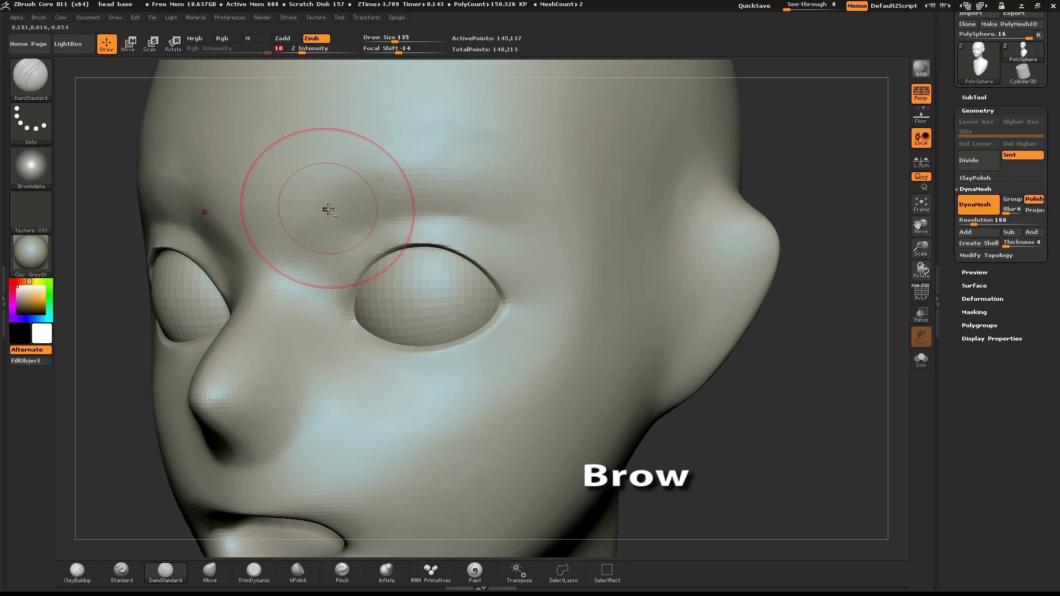
pyautogui.moveTo(327, 208); pyautogui.dragTo(348, 186)
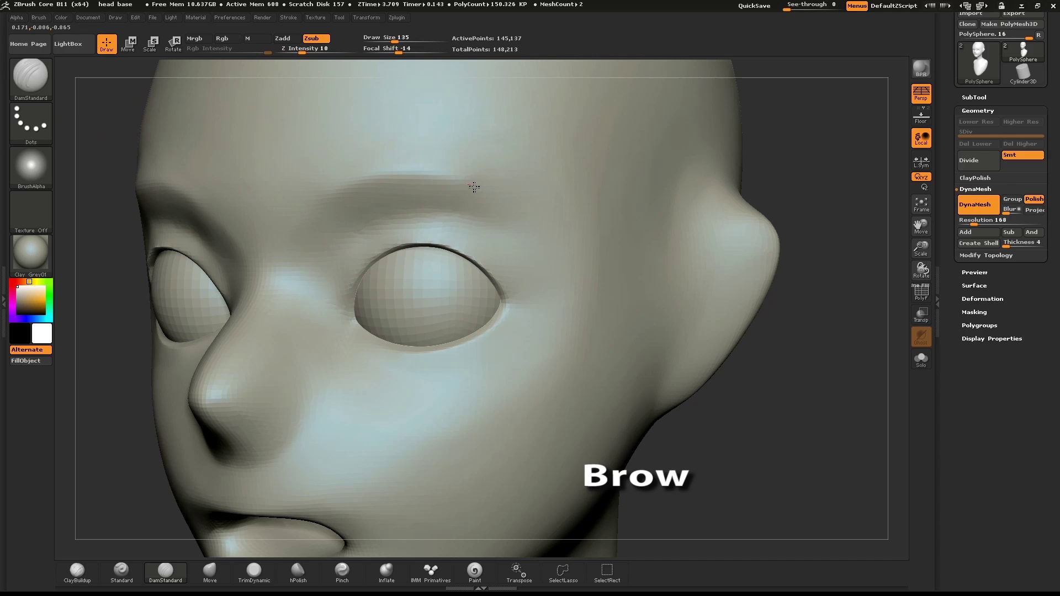
pyautogui.press('s')
pyautogui.moveTo(438, 236); pyautogui.dragTo(373, 227)
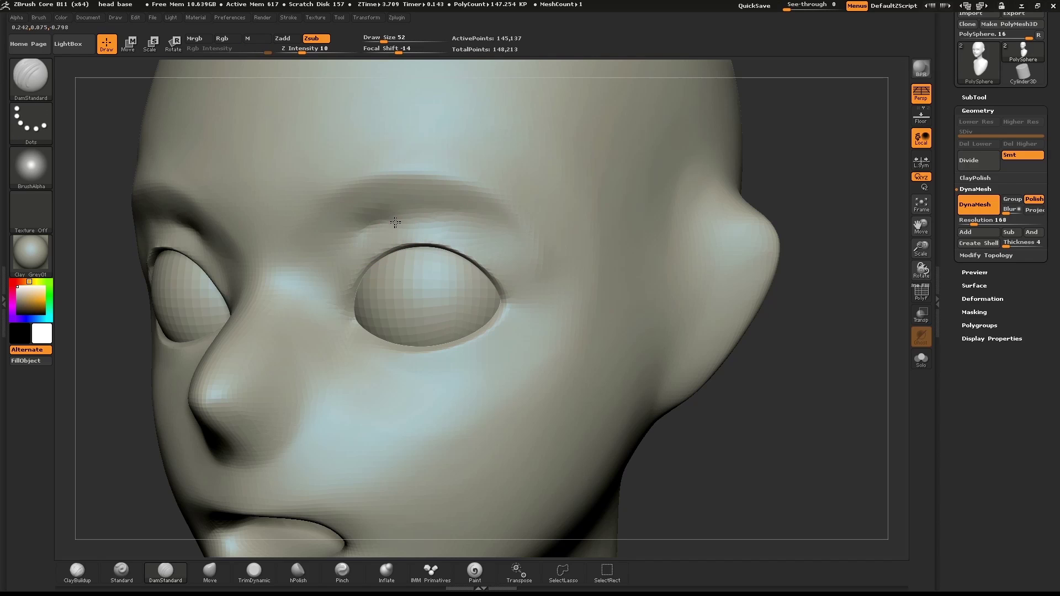
pyautogui.hotkey('ctrl', 'z')
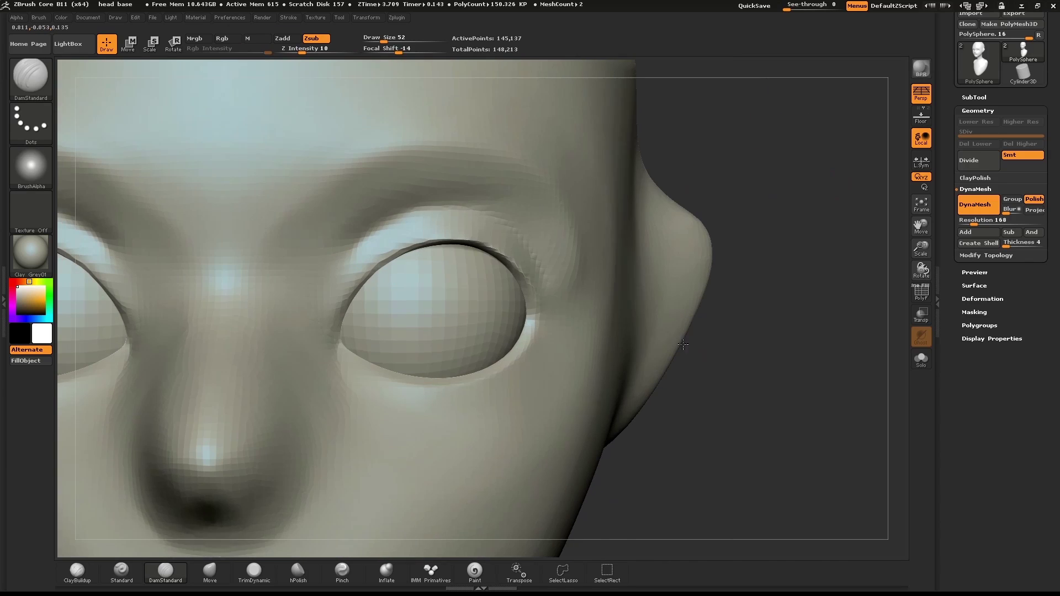
pyautogui.keyDown('ctrl'); pyautogui.moveTo(795, 158); pyautogui.dragTo(803, 281); pyautogui.keyUp('ctrl')
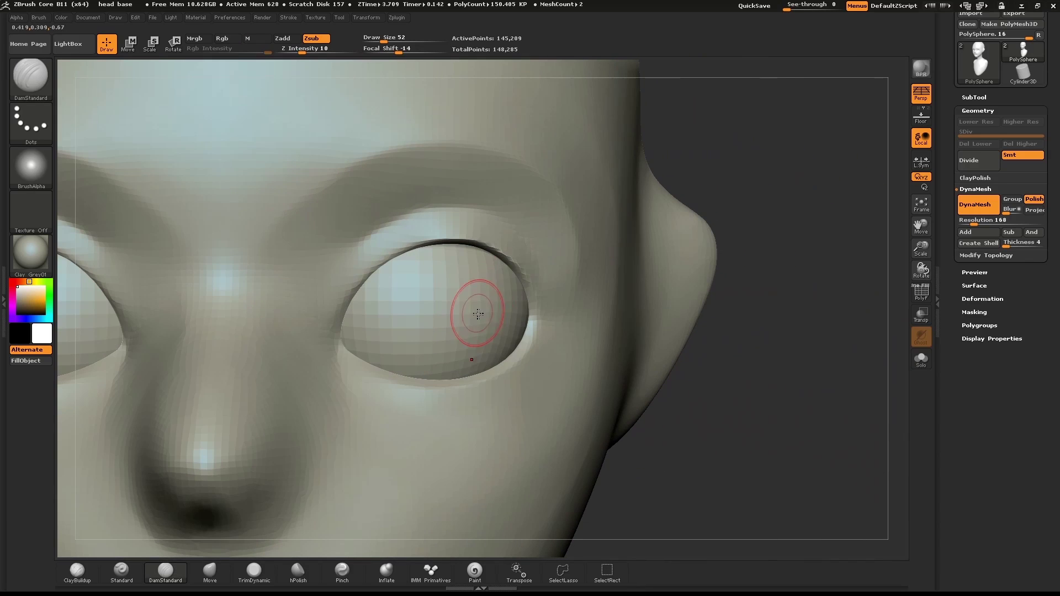
# Reshape the eyelids and inner lower eye corner with an enlarged Move brush, and reduce the draw size to 110.
pyautogui.press('s')
pyautogui.moveTo(482, 312); pyautogui.dragTo(508, 306)
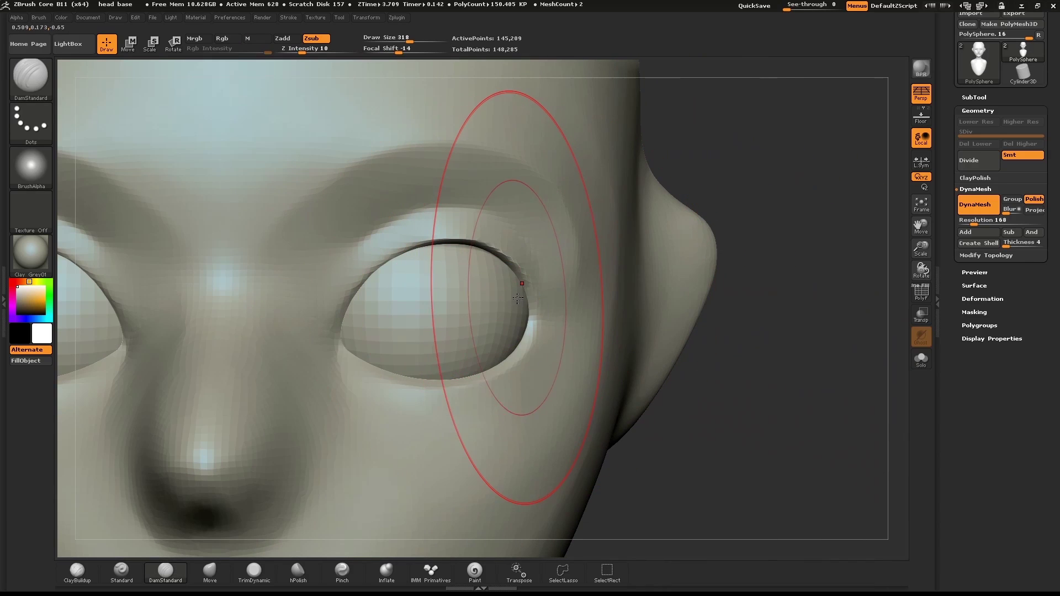
pyautogui.press('b')
pyautogui.press('m')
pyautogui.press('o')
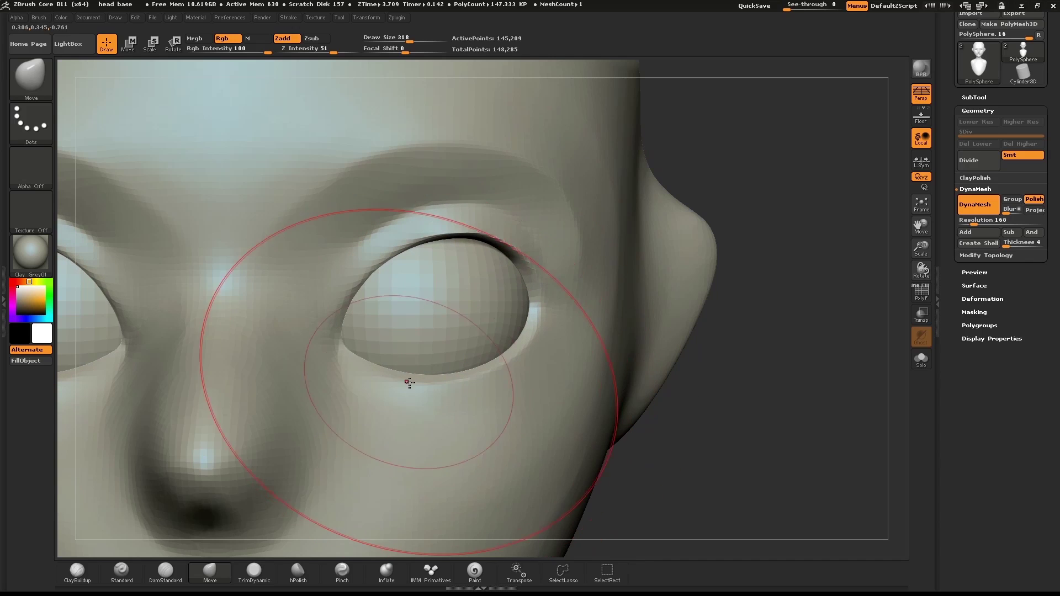
pyautogui.press('s')
pyautogui.moveTo(353, 372)
pyautogui.mouseDown()
pyautogui.moveTo(339, 372)
pyautogui.moveTo(338, 358)
pyautogui.moveTo(357, 385)
pyautogui.moveTo(343, 396)
pyautogui.mouseUp()
pyautogui.press('s')
pyautogui.press('s')
# Refine the inner eye corner and lower eyelid from front and side with the Move brush at draw size 110.
pyautogui.moveTo(779, 219); pyautogui.dragTo(552, 276)
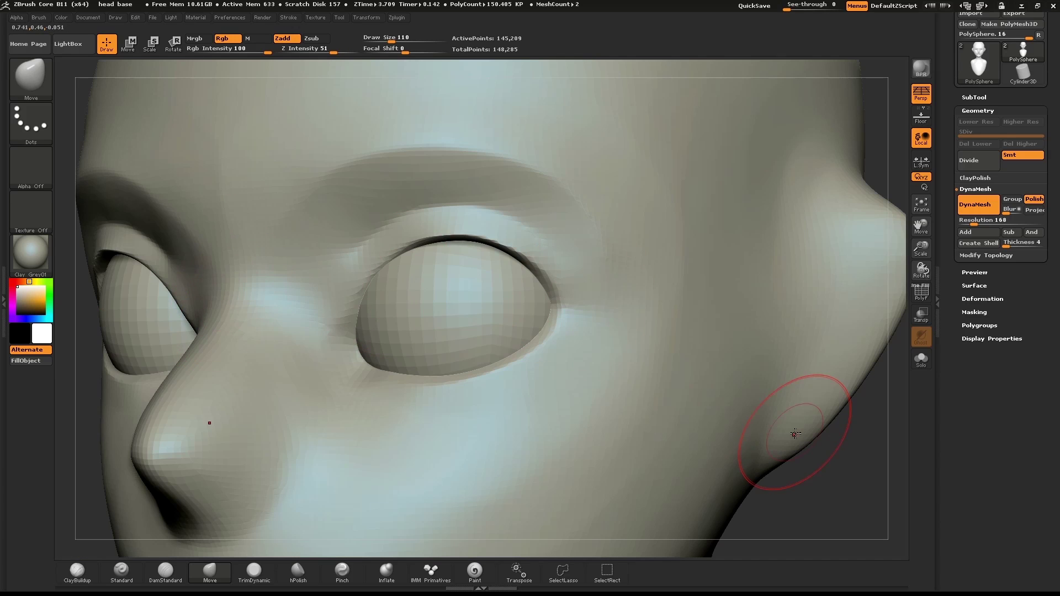
pyautogui.keyDown('ctrl'); pyautogui.moveTo(781, 438); pyautogui.dragTo(749, 373, button='right'); pyautogui.keyUp('ctrl')
pyautogui.keyDown('alt'); pyautogui.moveTo(749, 373); pyautogui.dragTo(736, 350); pyautogui.keyUp('alt')
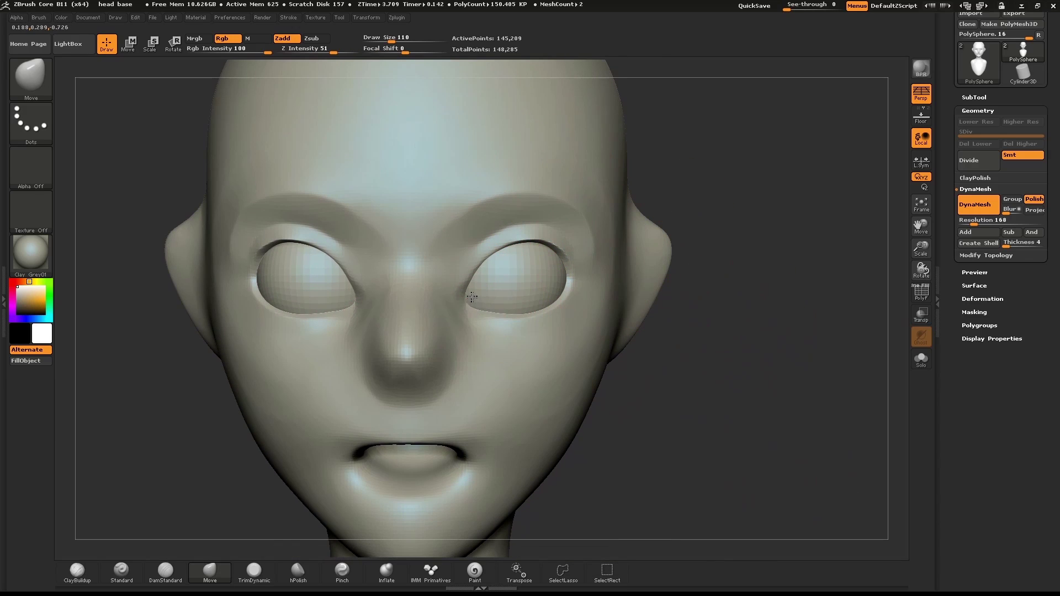
pyautogui.moveTo(474, 299); pyautogui.dragTo(515, 316)
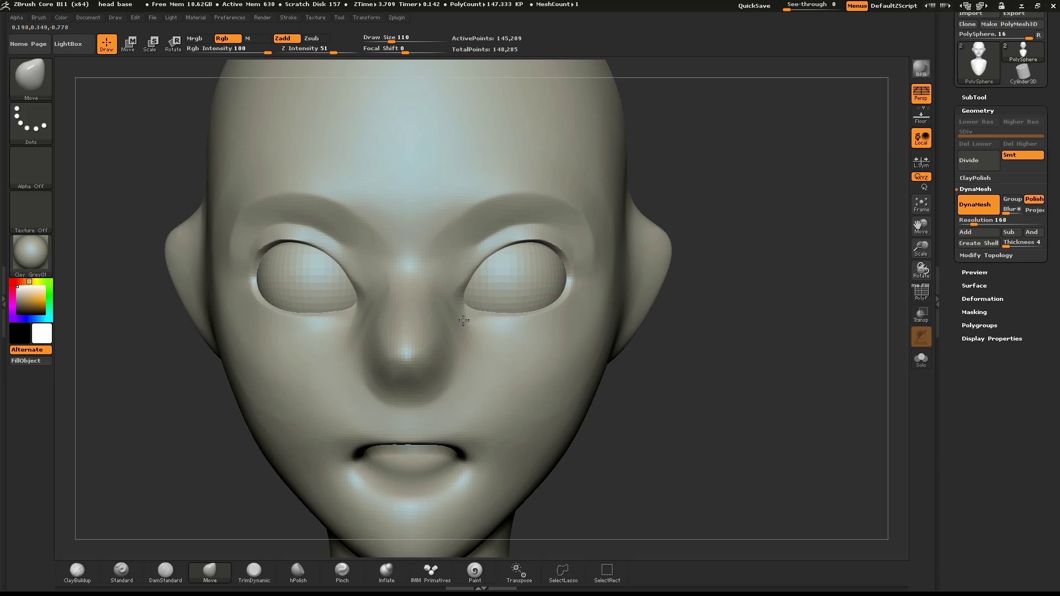
pyautogui.moveTo(705, 315); pyautogui.dragTo(748, 303)
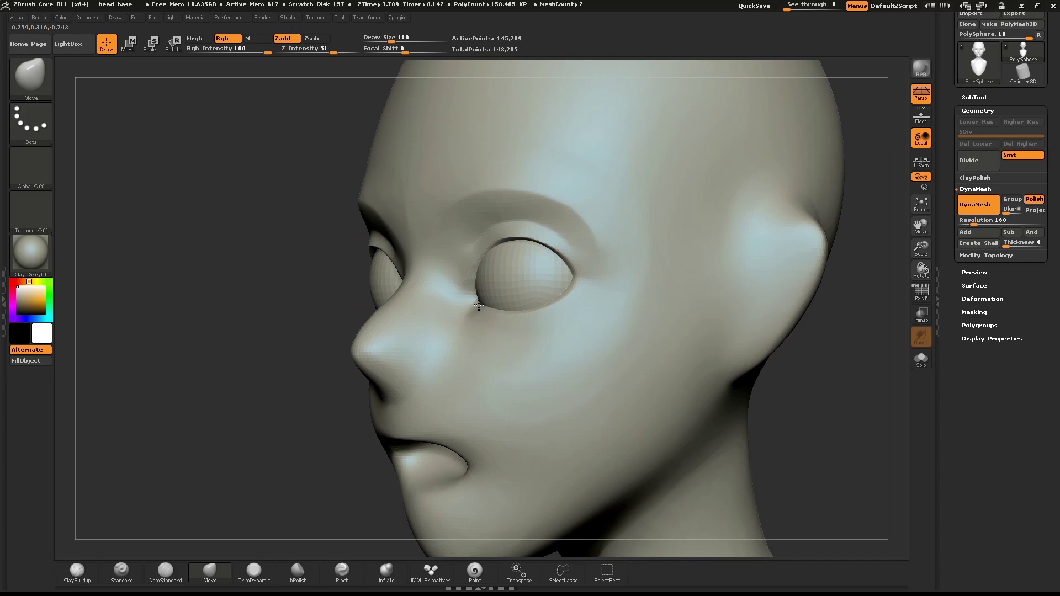
pyautogui.moveTo(323, 293); pyautogui.dragTo(469, 276)
# Adjust the upper eyelid from below the head with the Move brush and enlarge the draw size to about 223.
pyautogui.moveTo(817, 254)
pyautogui.mouseDown()
pyautogui.moveTo(781, 101)
pyautogui.moveTo(772, 102)
pyautogui.mouseUp()
pyautogui.press('s')
pyautogui.moveTo(534, 247); pyautogui.dragTo(545, 248)
pyautogui.press('s')
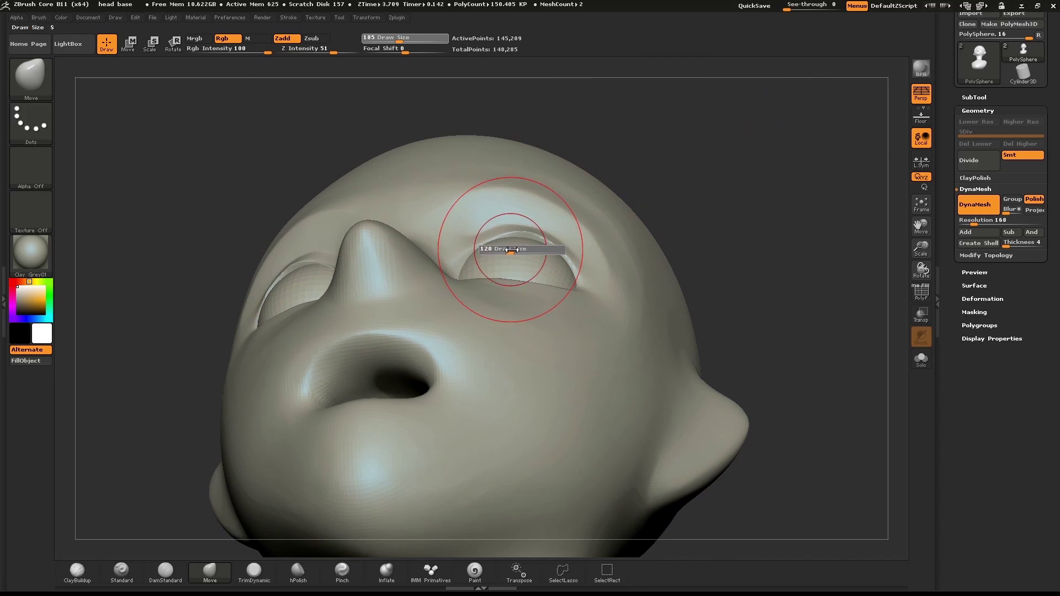
pyautogui.moveTo(498, 233); pyautogui.dragTo(727, 250, button='right')
pyautogui.press('s')
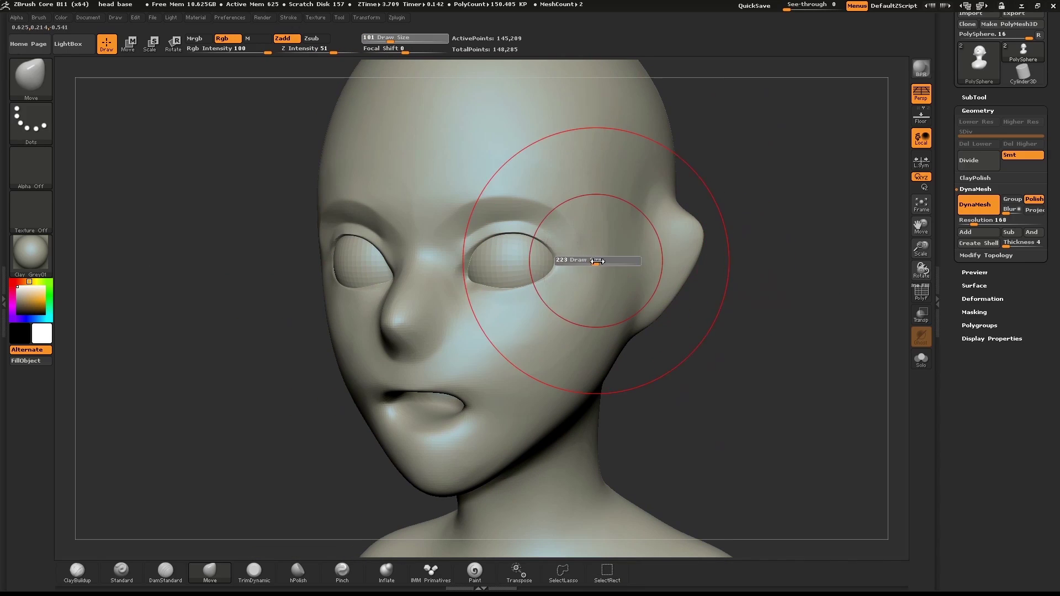